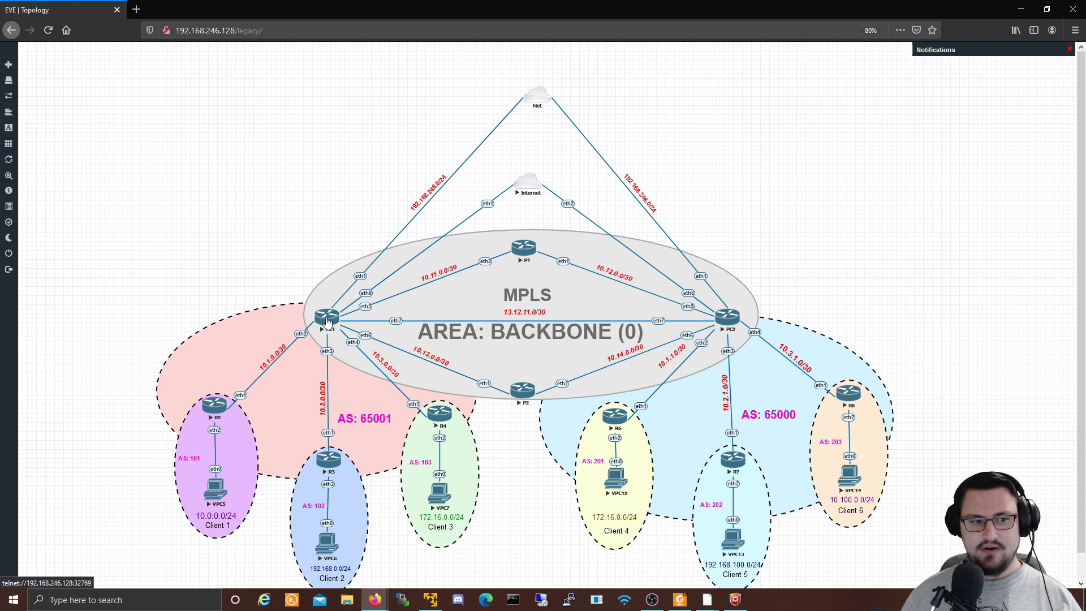
Step: Launch winbox64, connect to PE1 at 192.168.246.129, and maximize the session window
right_click(699, 600)
left_click(684, 548)
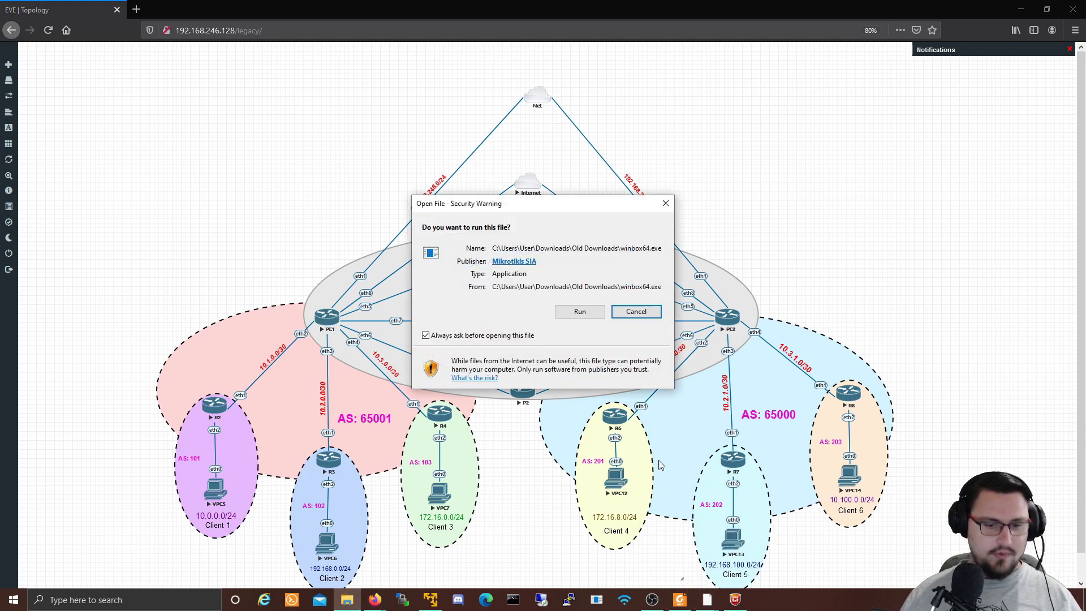
left_click(579, 316)
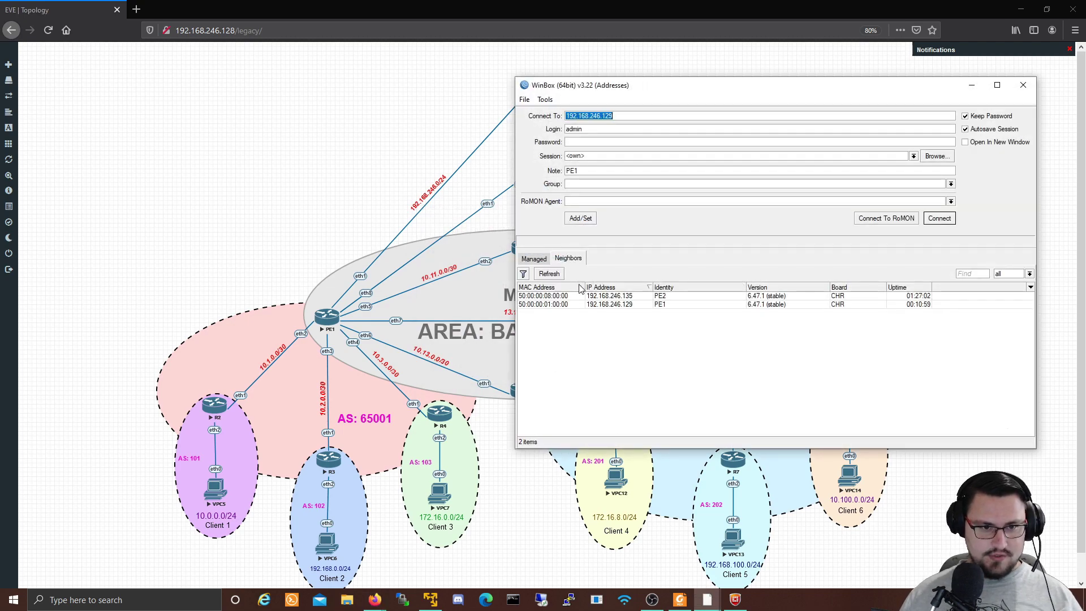
left_click(659, 305)
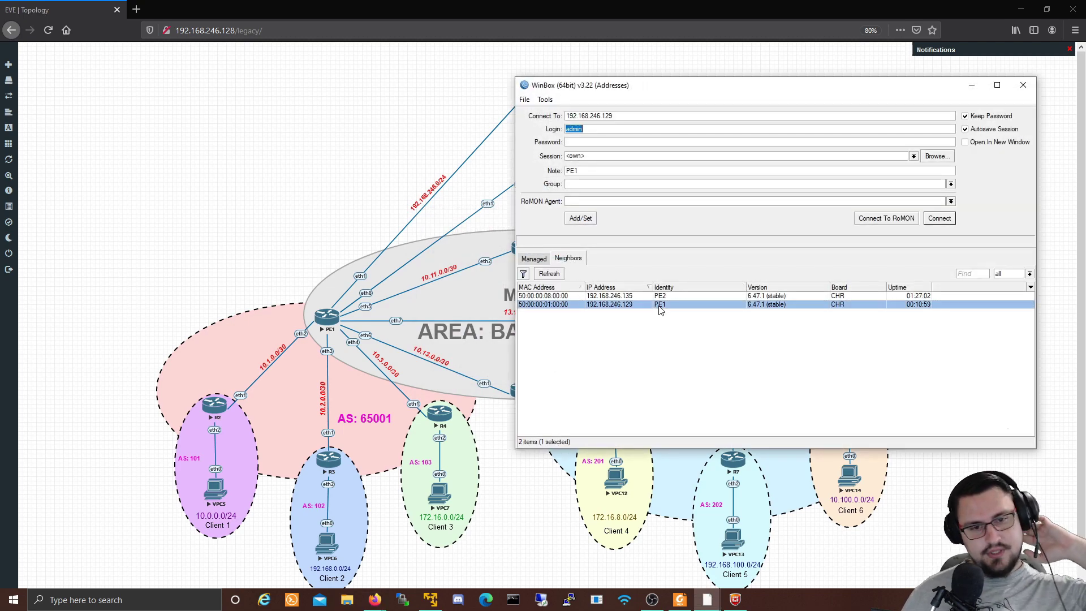
left_click(932, 223)
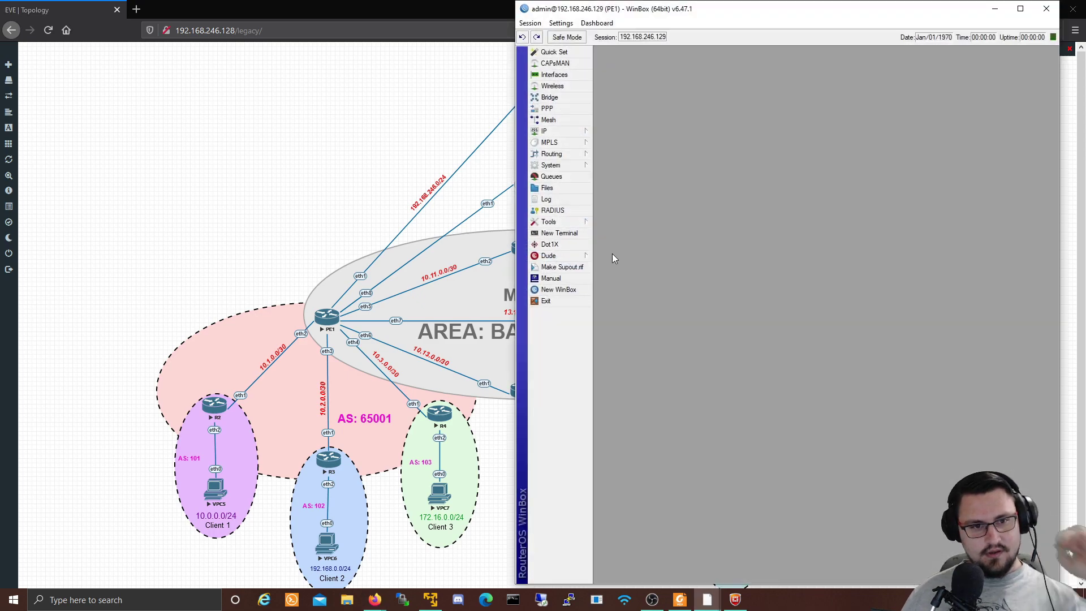
double_click(585, 14)
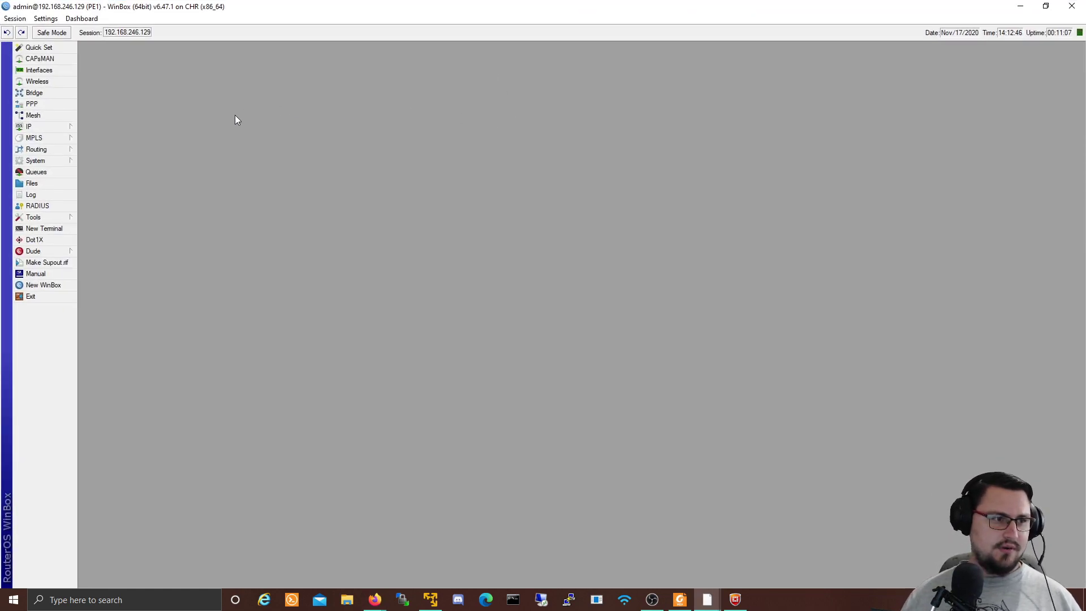
Step: Start a new PPPoE server named PPPOE_SERVER under PPP > PPPoE Servers
left_click(60, 107)
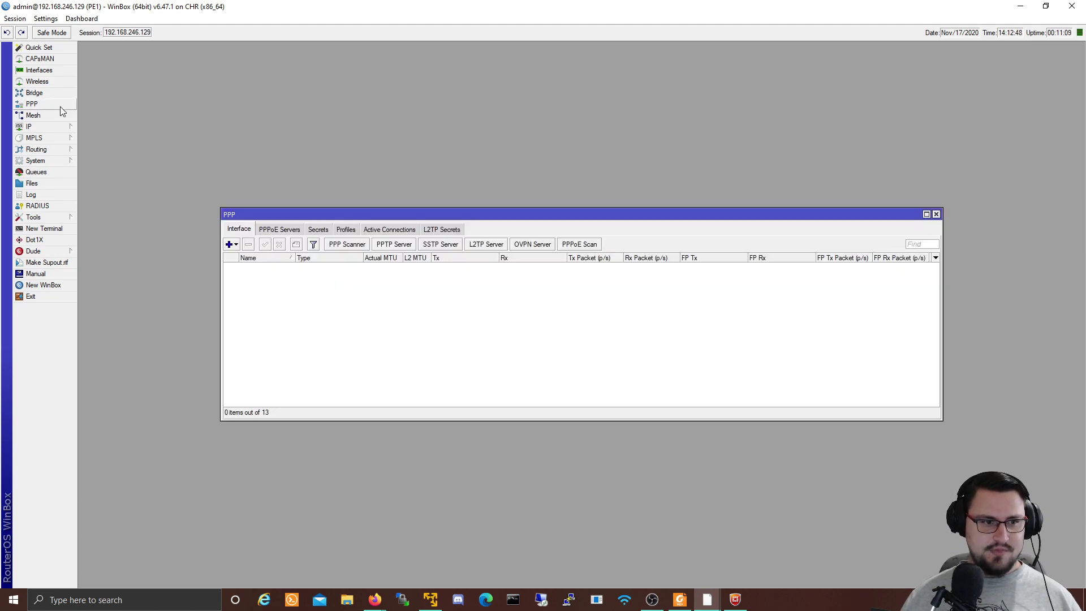
left_click(280, 230)
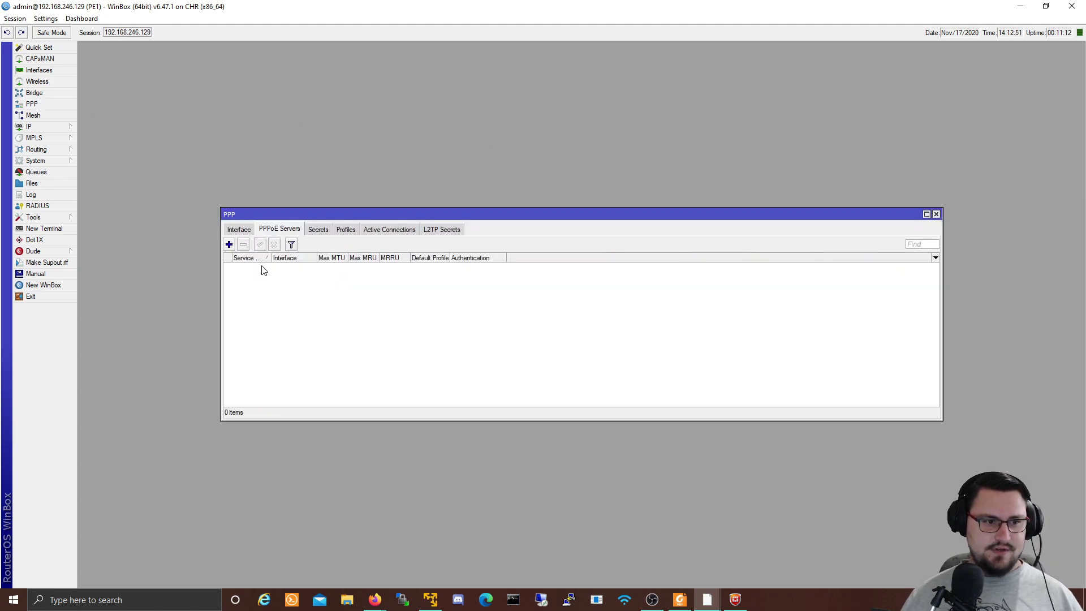
left_click(230, 245)
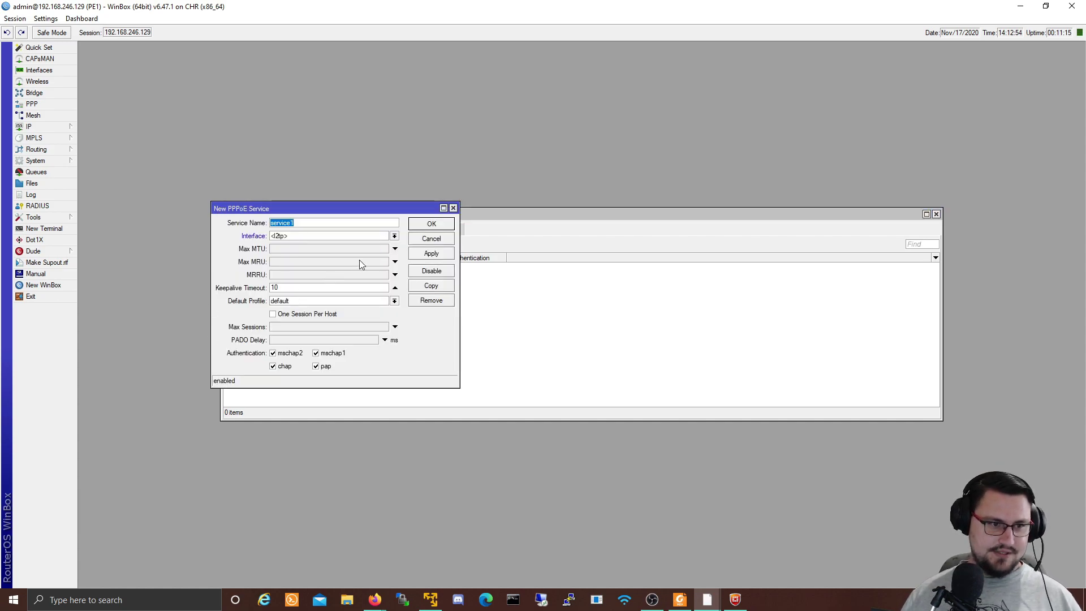
type("PPPOE_")
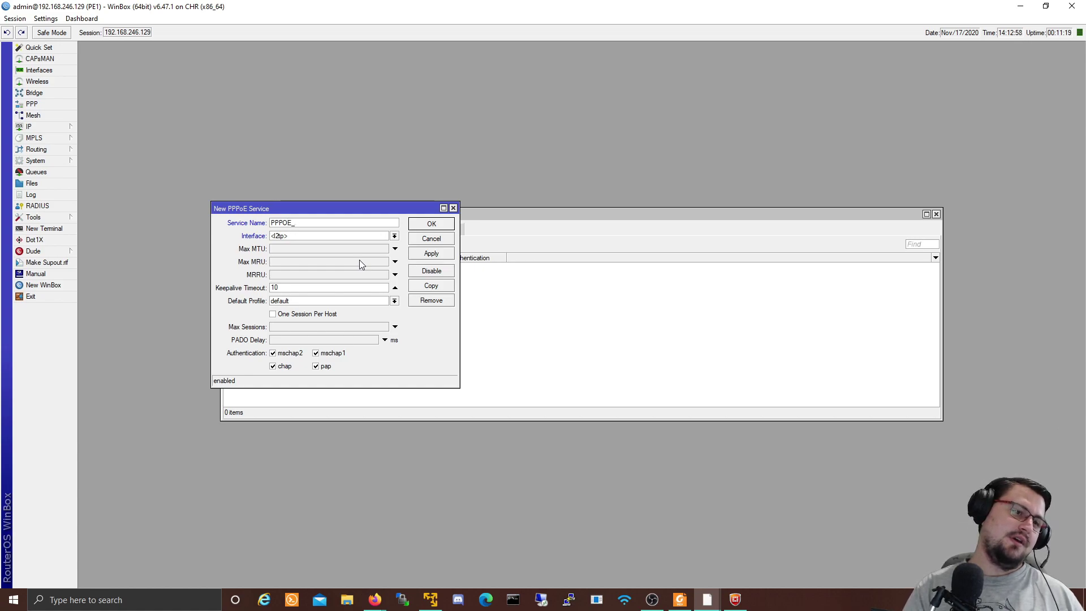
type("SERVER")
left_click(318, 234)
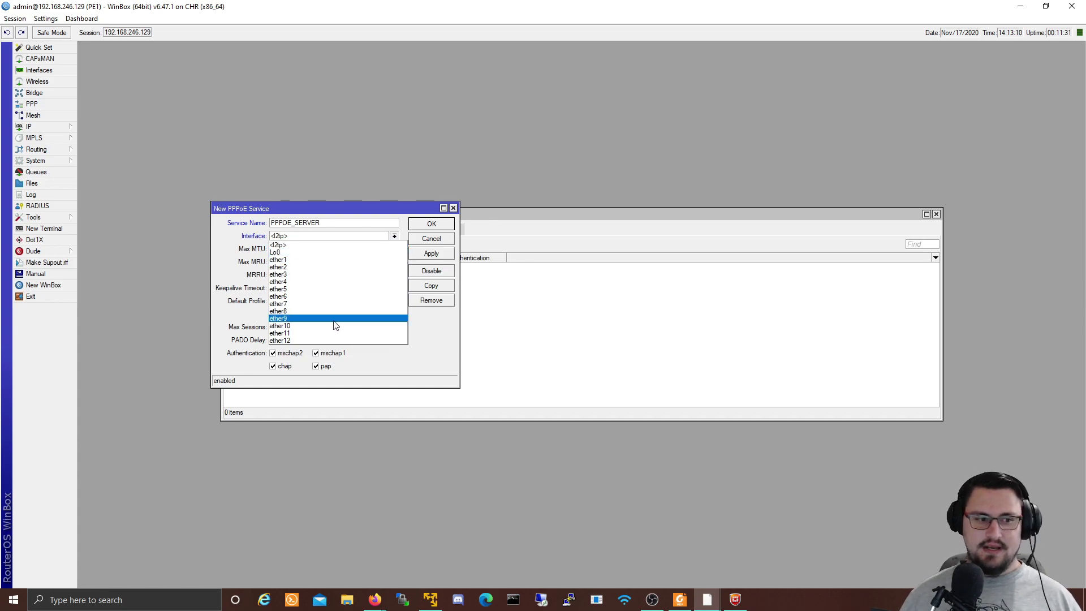
left_click(328, 7)
Step: Set the PPPoE server's interface to ether9 and save it
double_click(338, 11)
left_click_drag(378, 95, 626, 344)
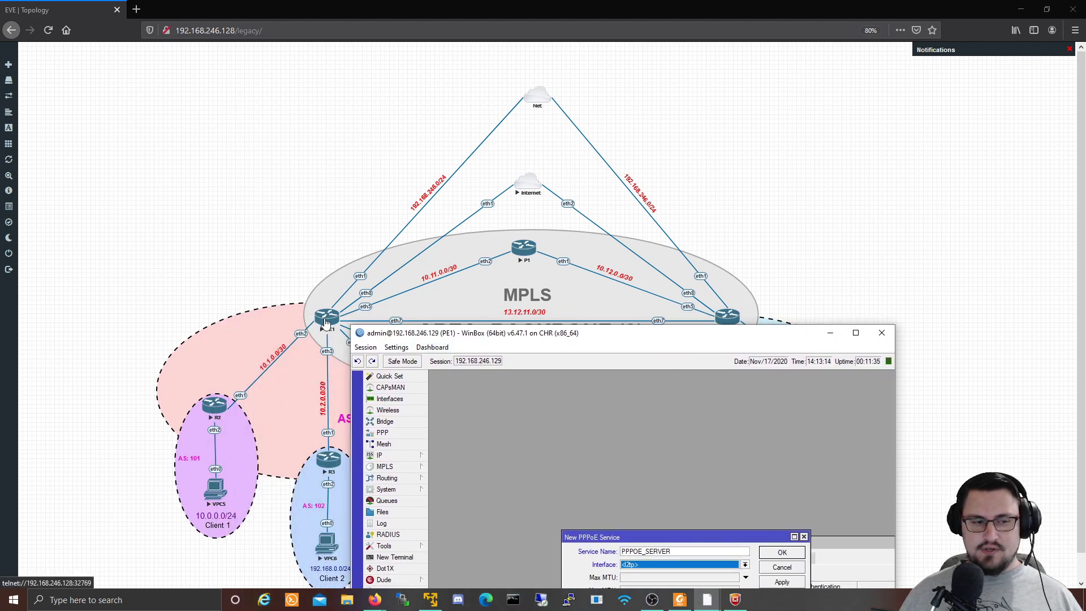
left_click_drag(422, 337, 548, 91)
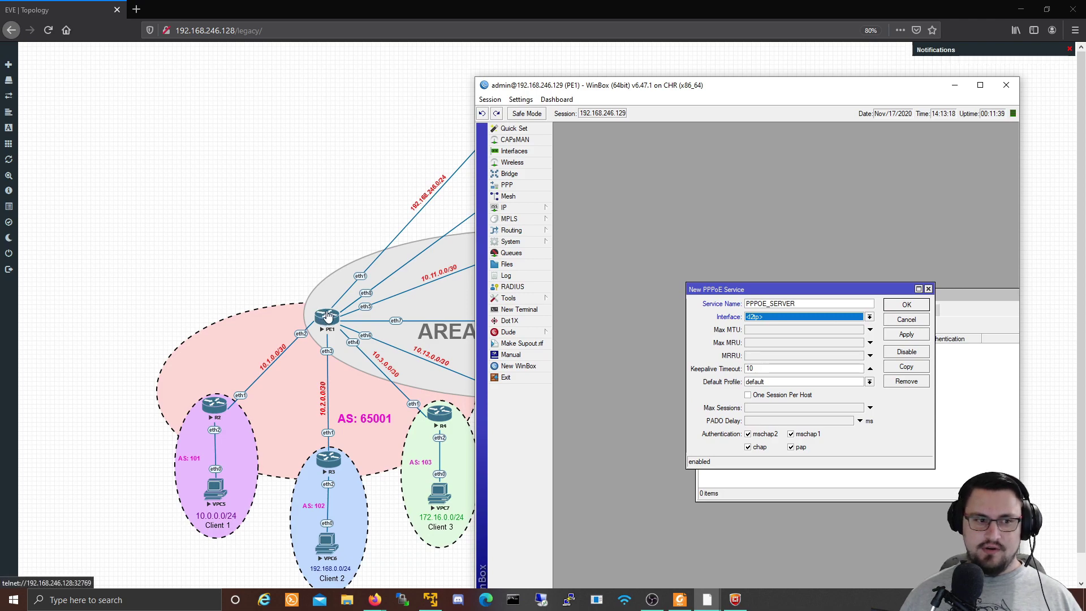
left_click_drag(556, 86, 374, 36)
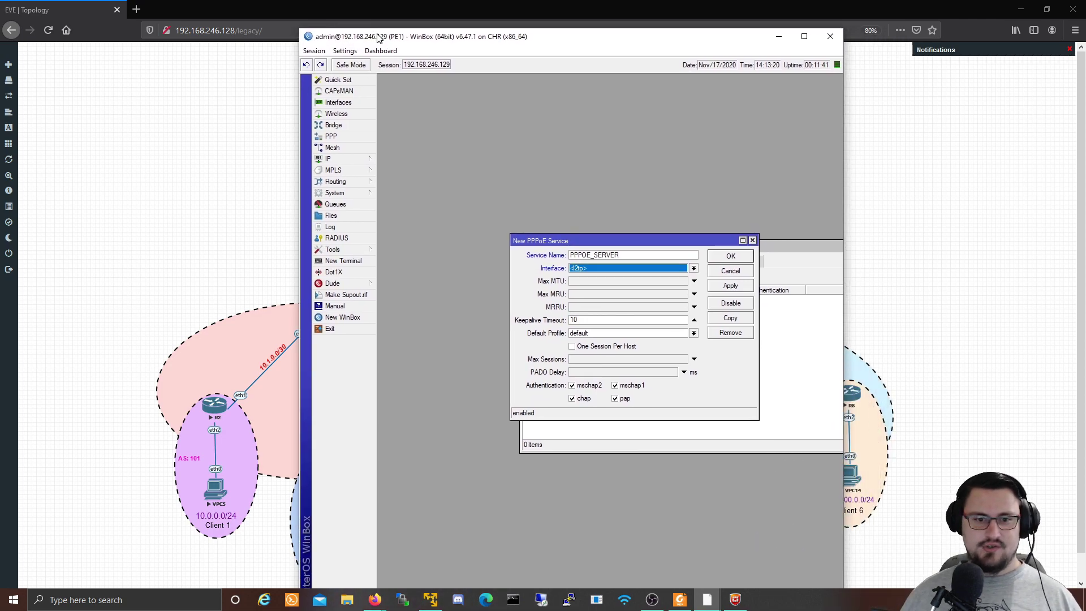
left_click(689, 266)
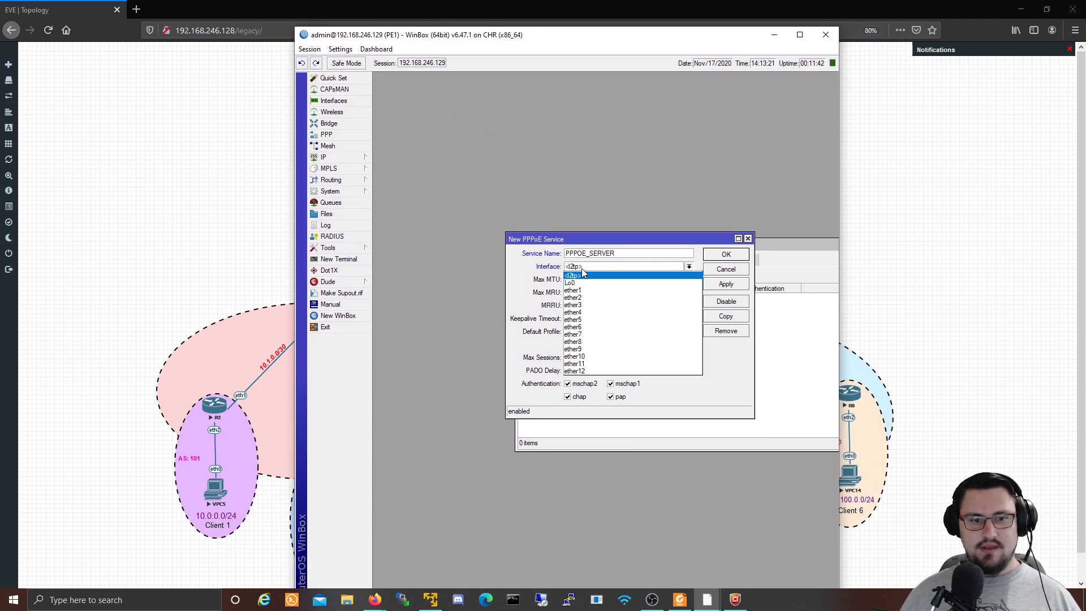
left_click(600, 354)
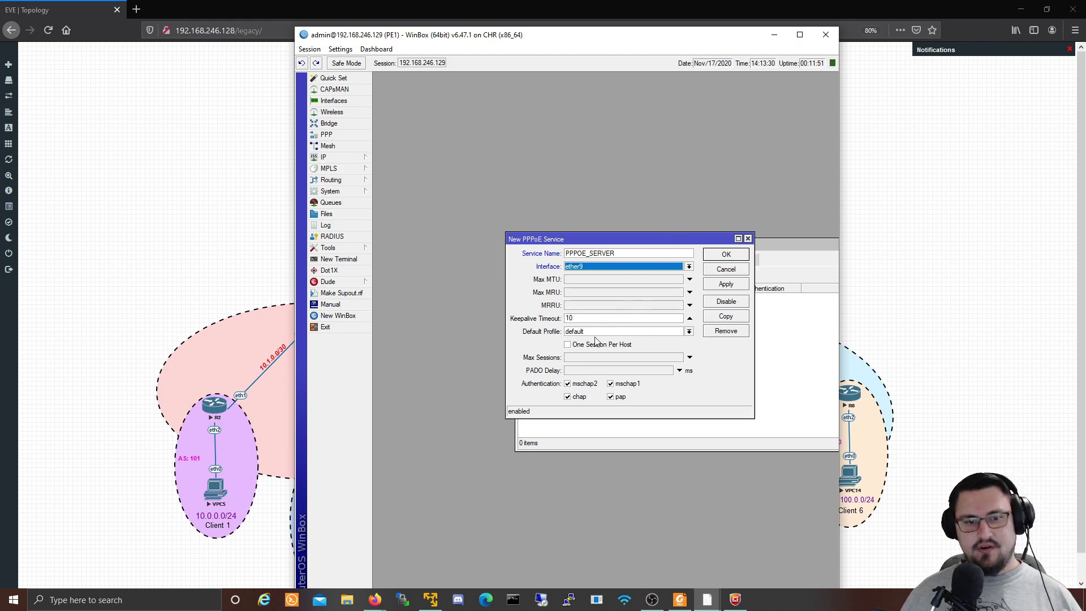
left_click(722, 284)
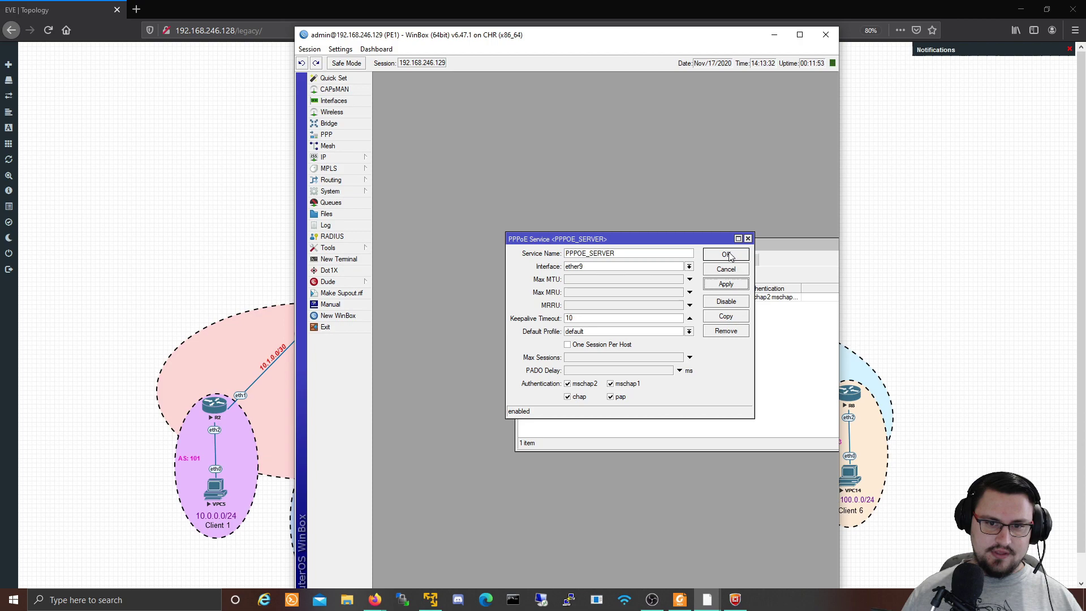
left_click(721, 255)
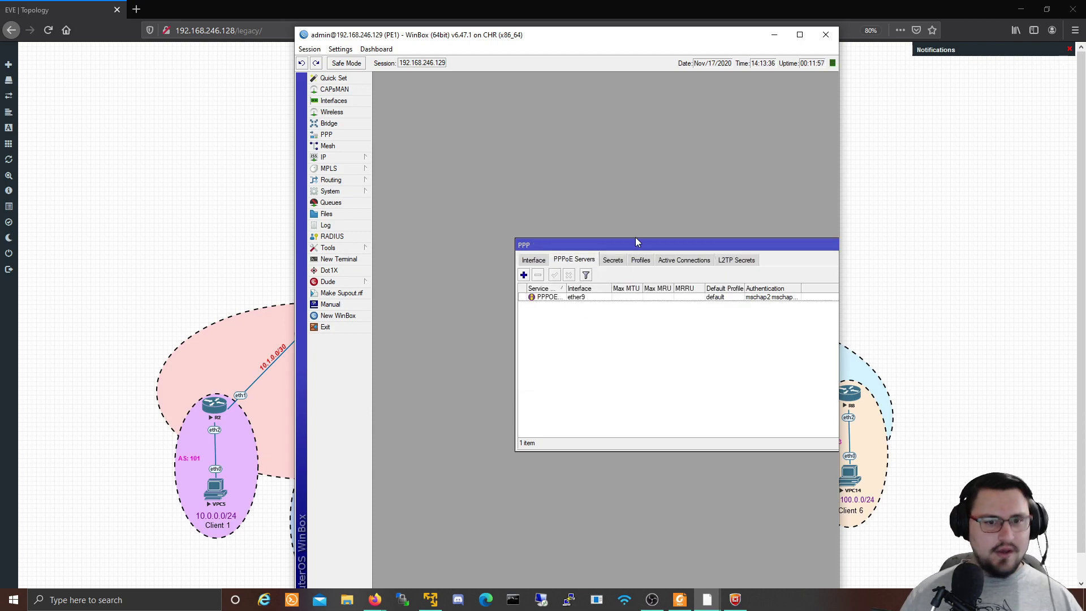
Step: Create a new PPP profile named PPPOE_LAN_CLIENTS
left_click(641, 262)
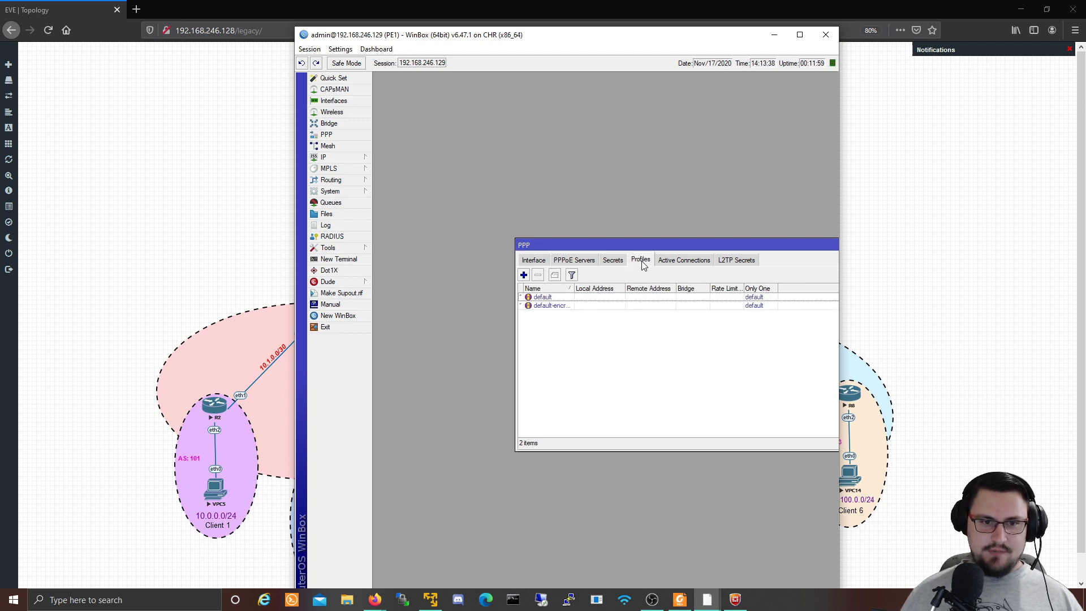
left_click(565, 298)
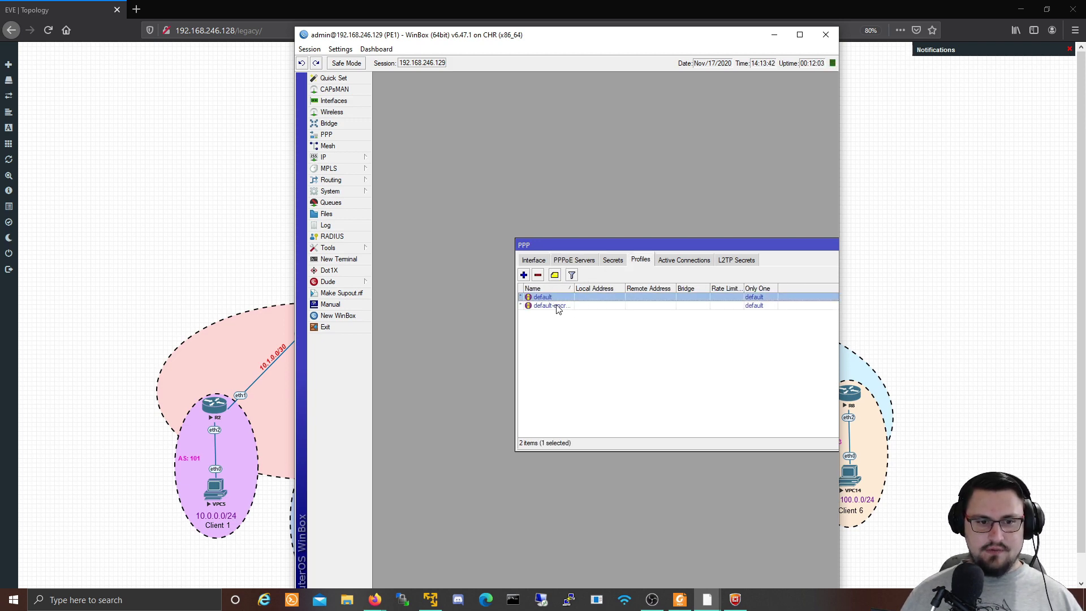
left_click(524, 275)
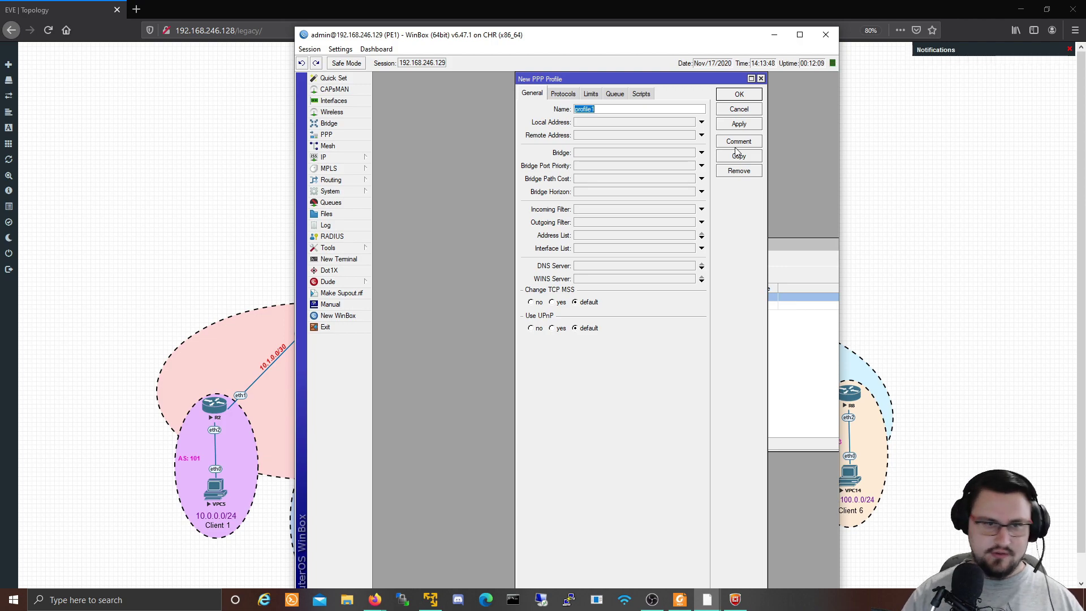
type("PP")
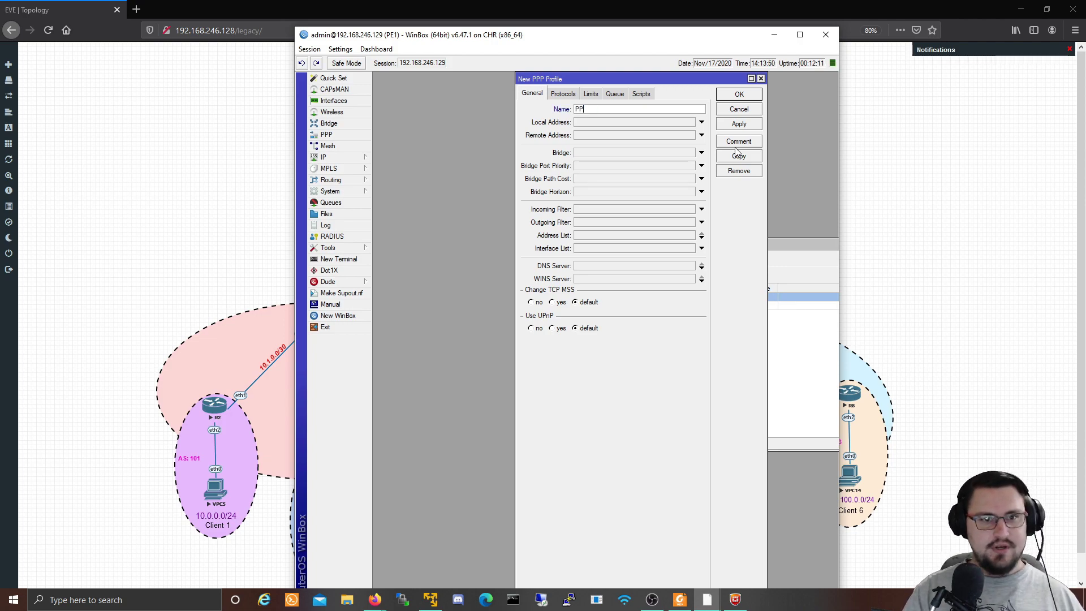
type("POE_LAN")
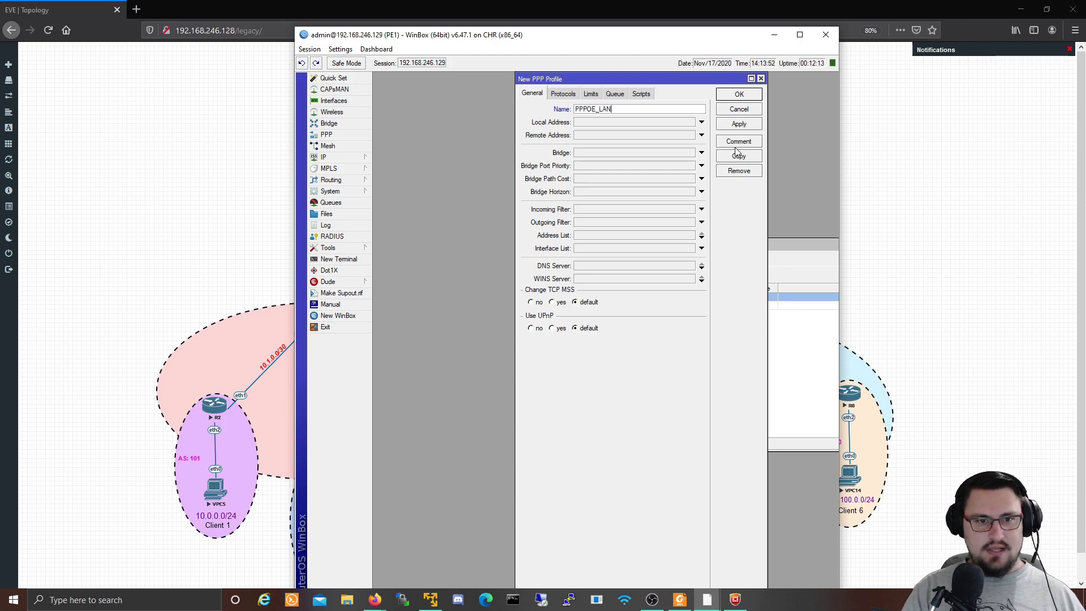
type("_")
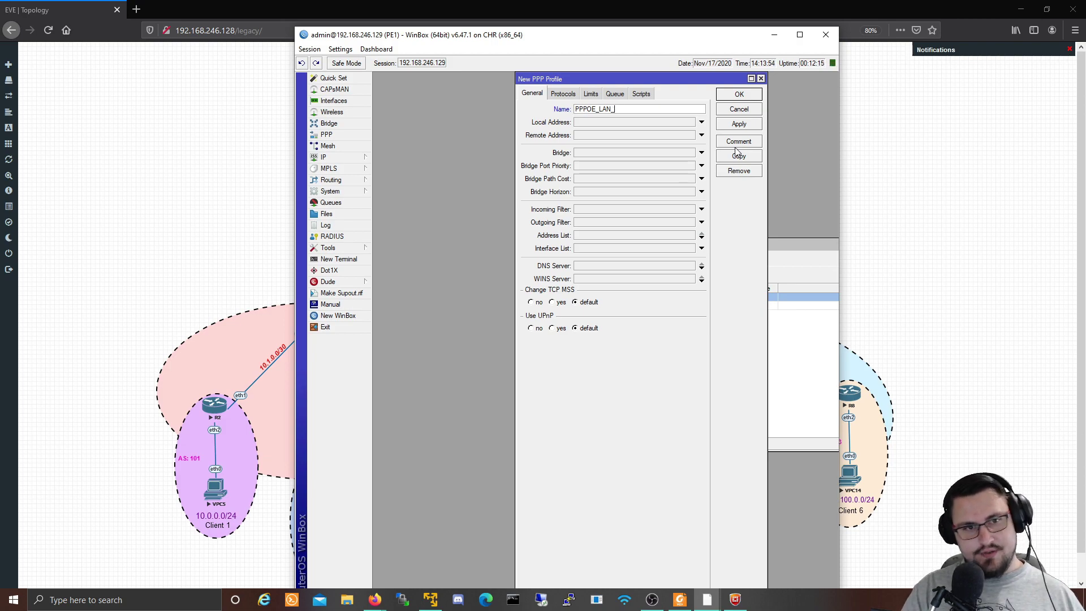
type("CLIENTS")
key("Tab")
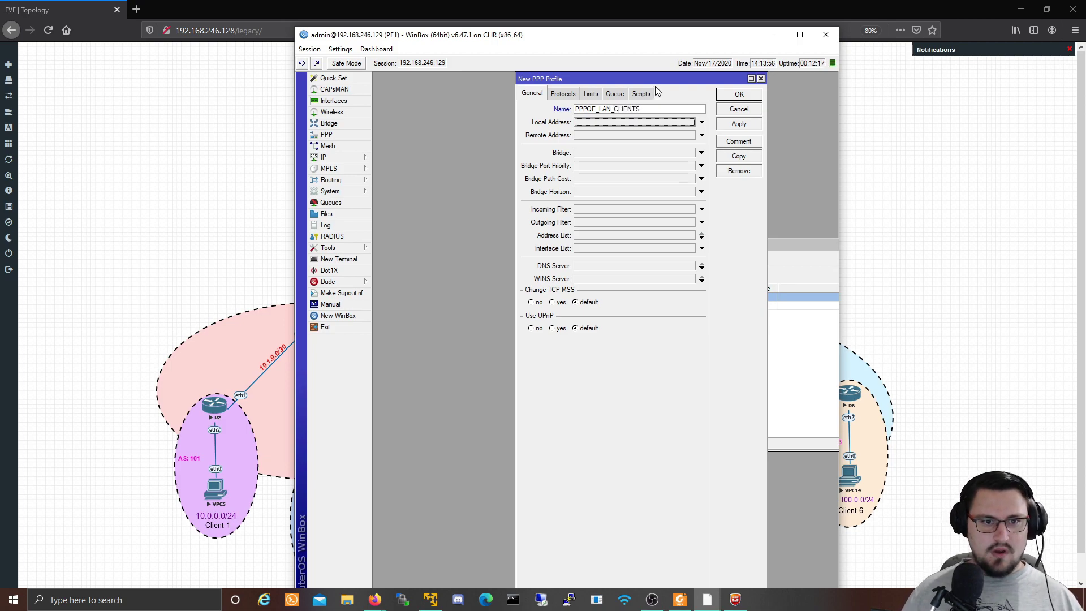
Step: Give the profile local address 10.88.0.1 and remote address 10.88.0.2
left_click(619, 122)
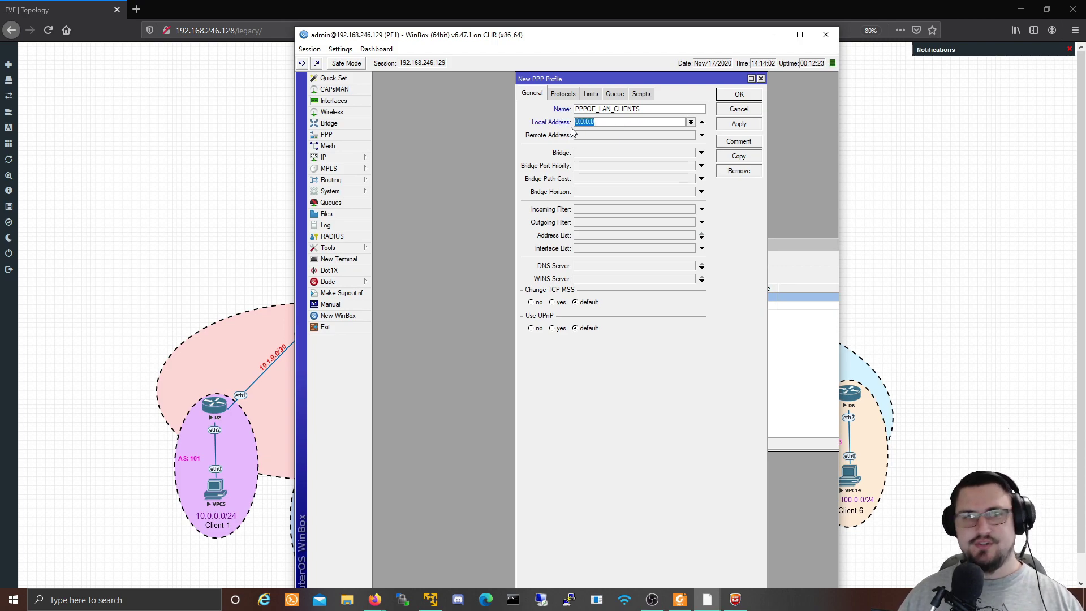
left_click_drag(461, 38, 619, 100)
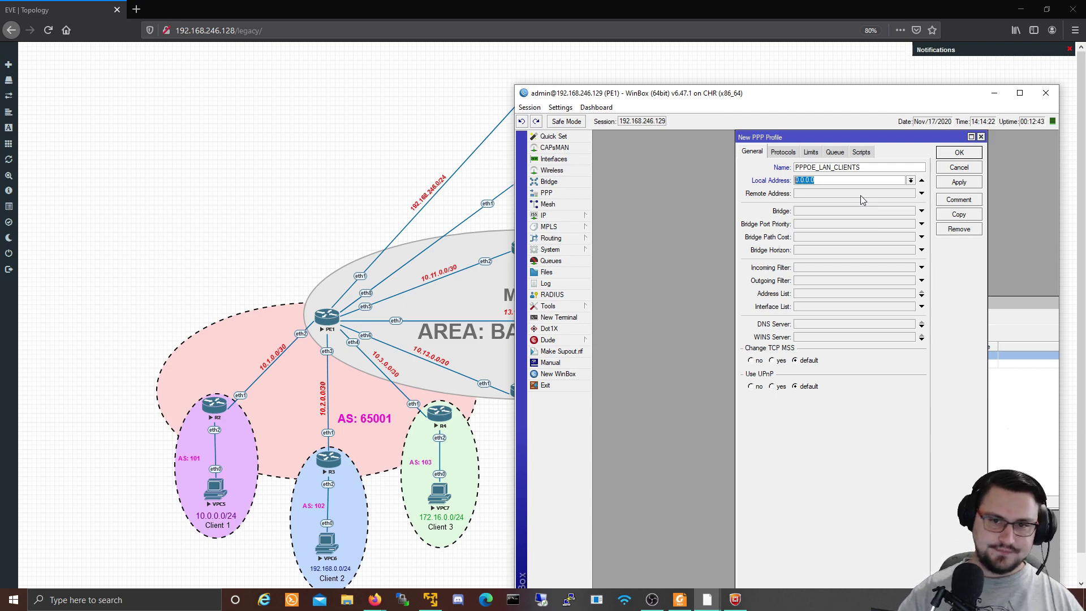
type("10.88.0.1")
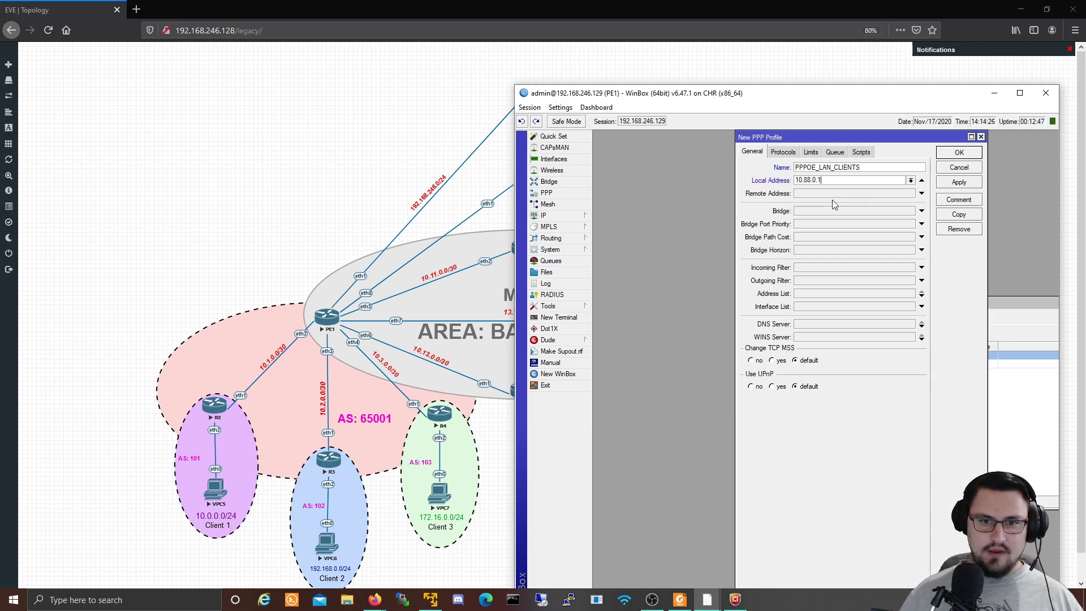
left_click(835, 196)
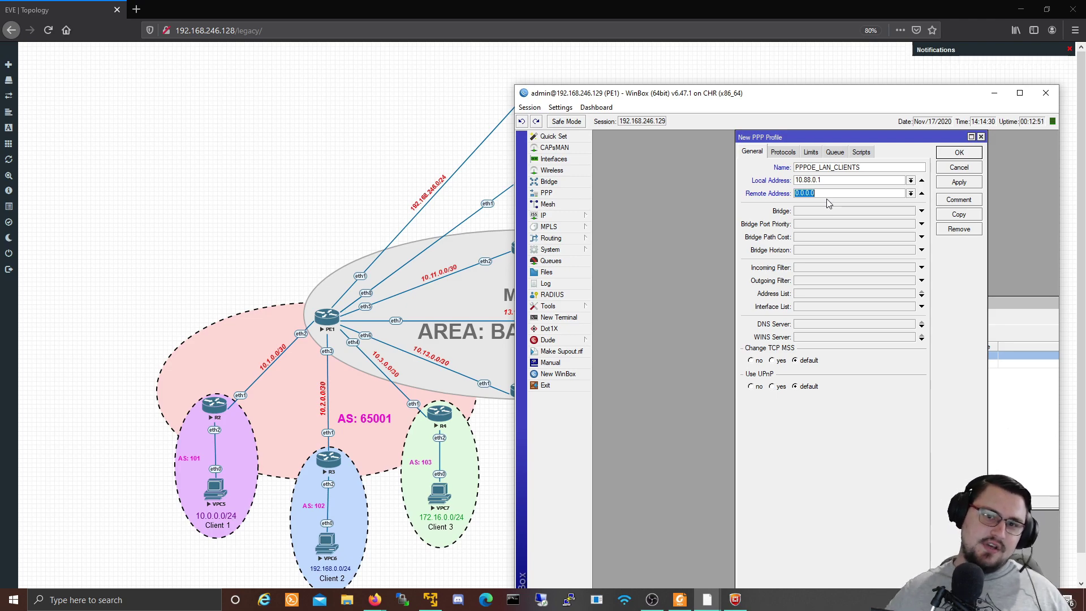
type("10.88.")
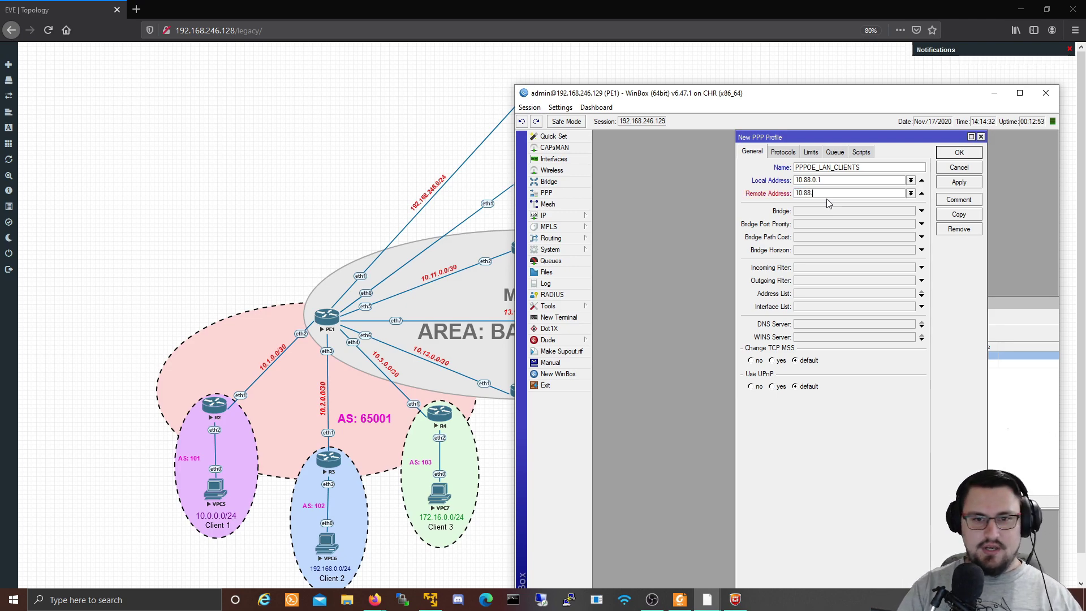
type("0.2")
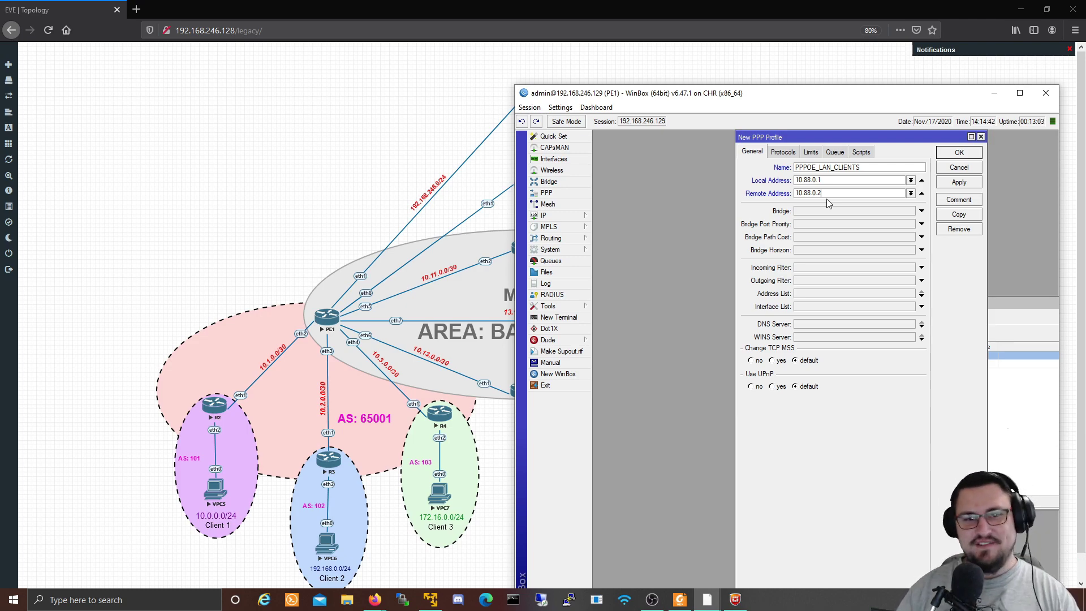
Step: Delete the old PPPOE-POOL address pool in IP > Pool
left_click(575, 219)
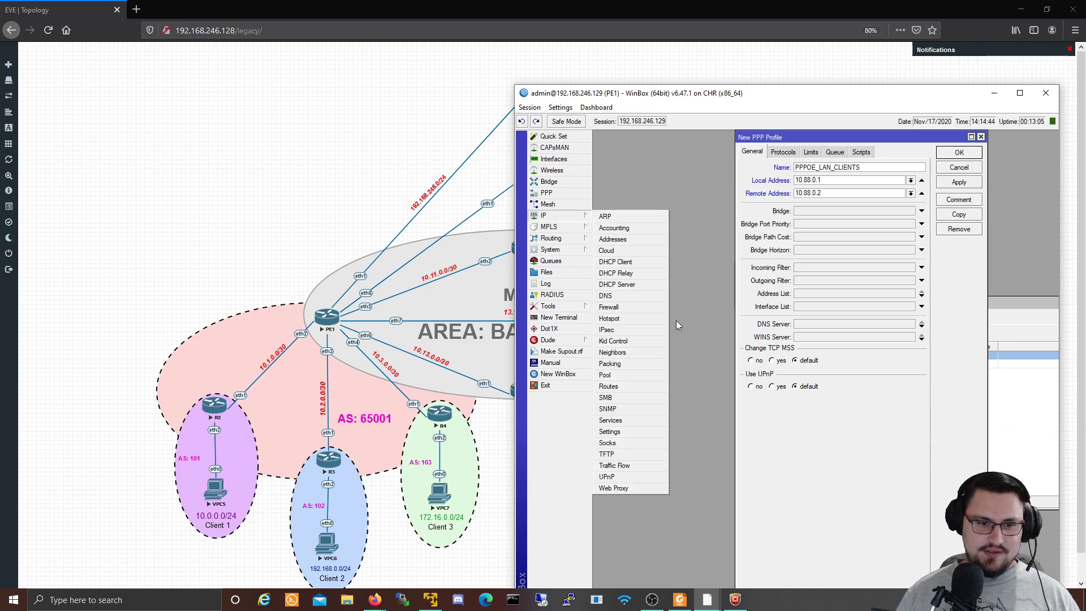
left_click(640, 375)
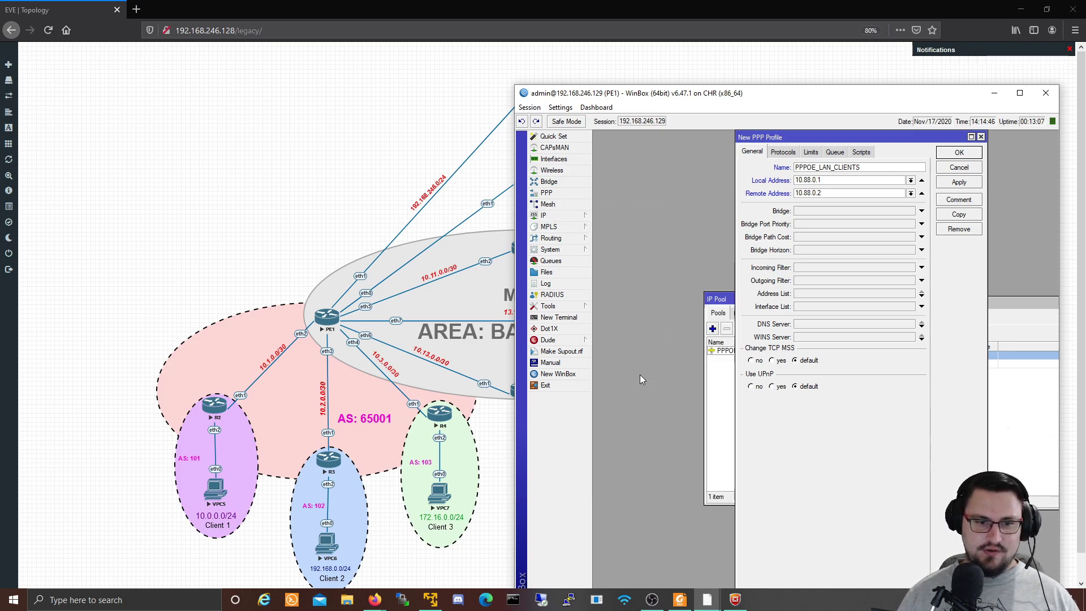
left_click(739, 354)
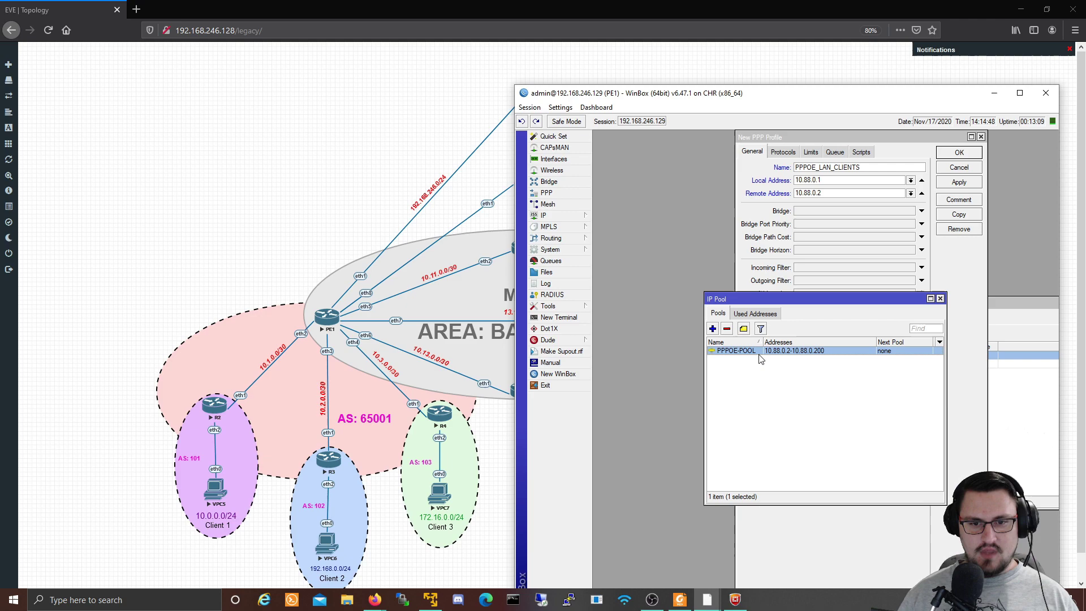
left_click(730, 330)
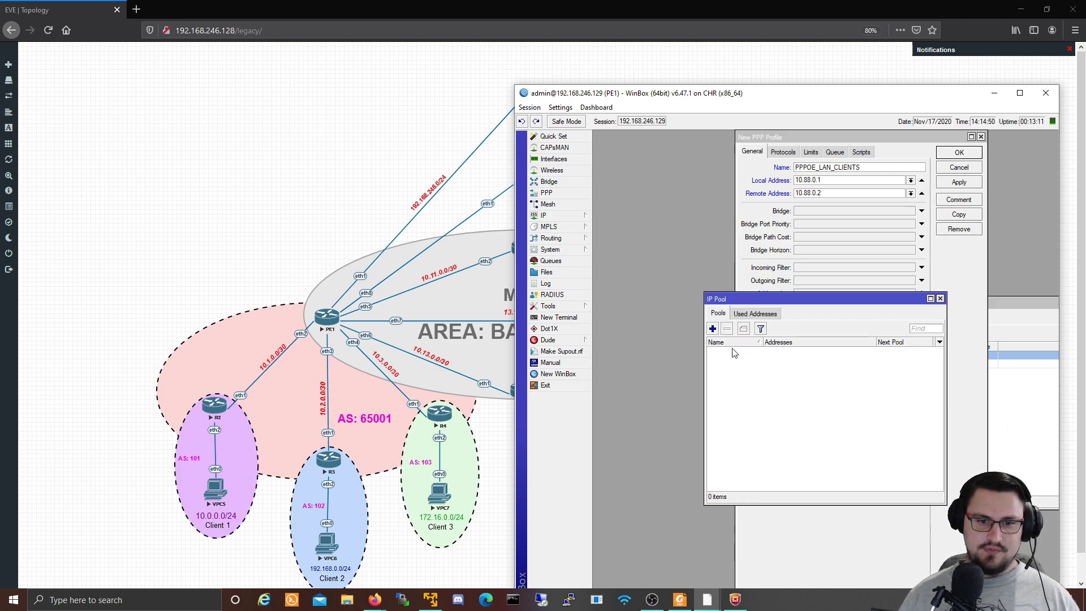
Step: Add pool PPPOE-POOL1 covering 10.88.0.2-10.88.0.200 and close the pool list
left_click(713, 329)
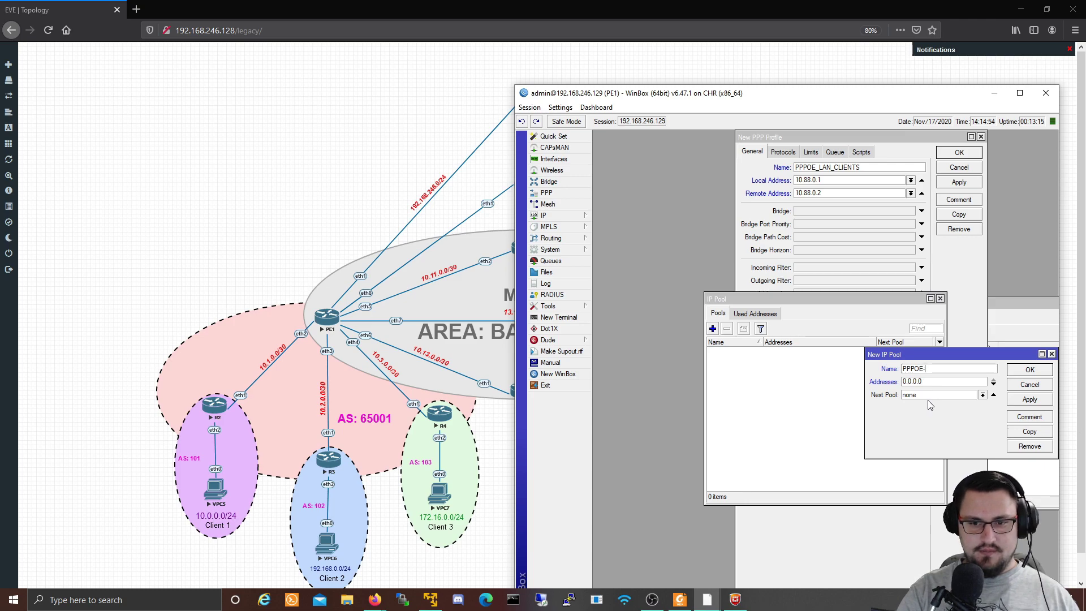
type("PPPOE-POOL12")
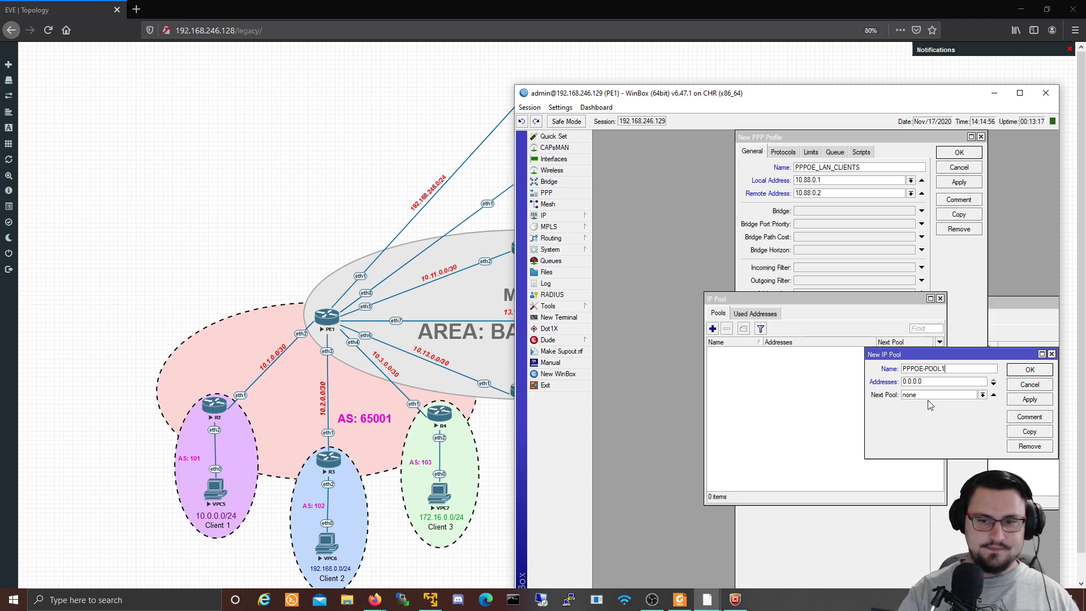
double_click(934, 383)
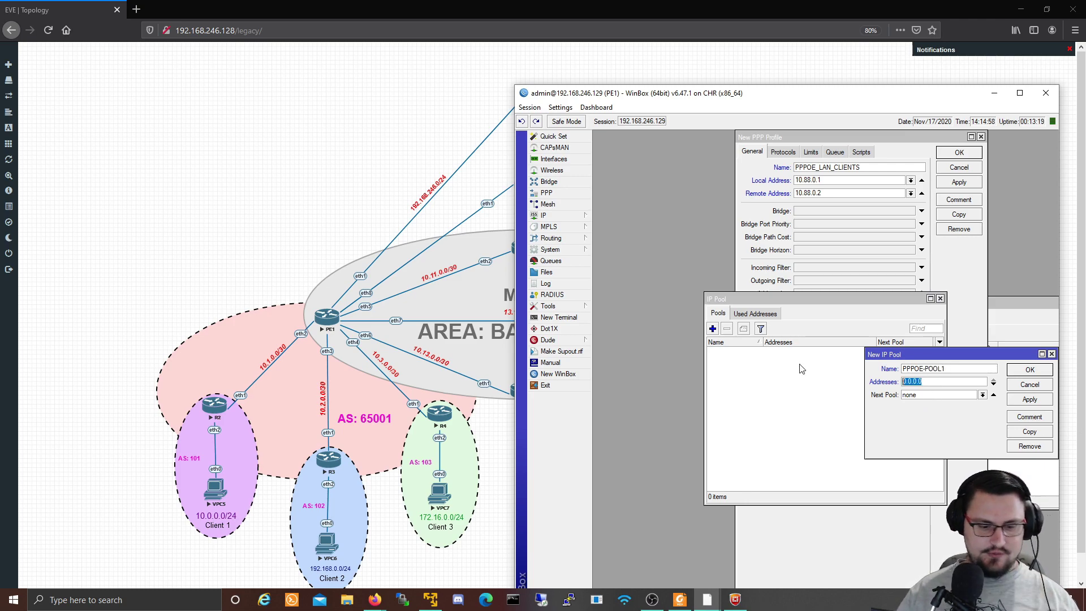
type("10.88")
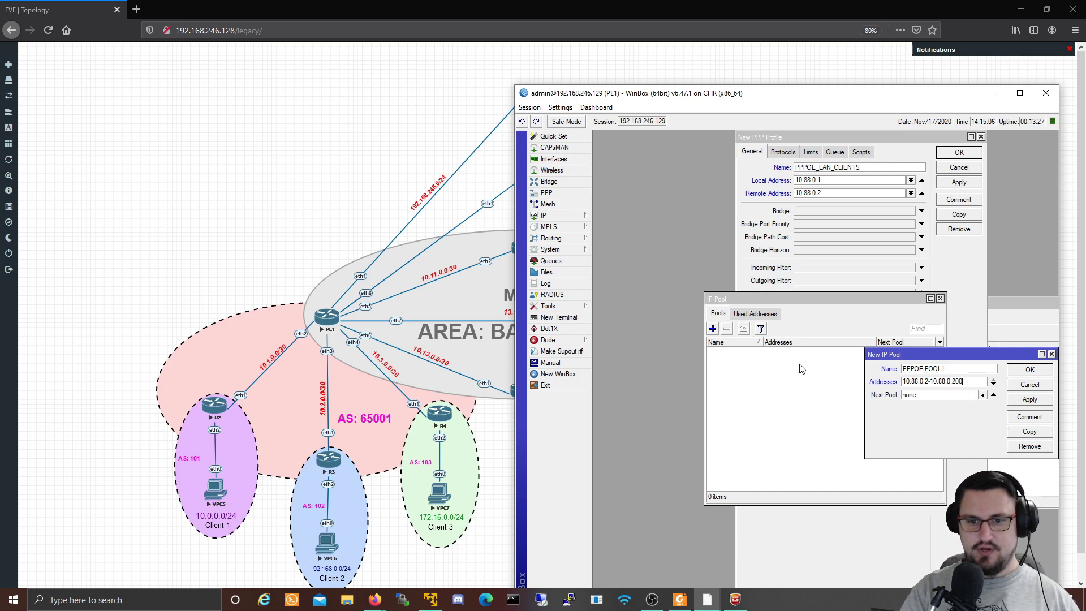
left_click(1023, 399)
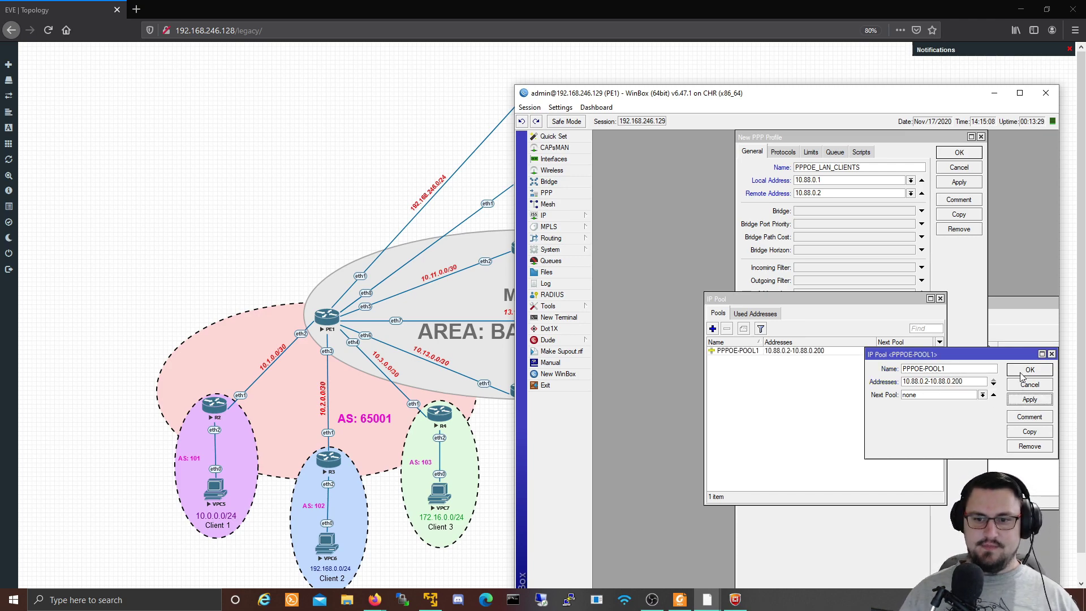
left_click(1023, 373)
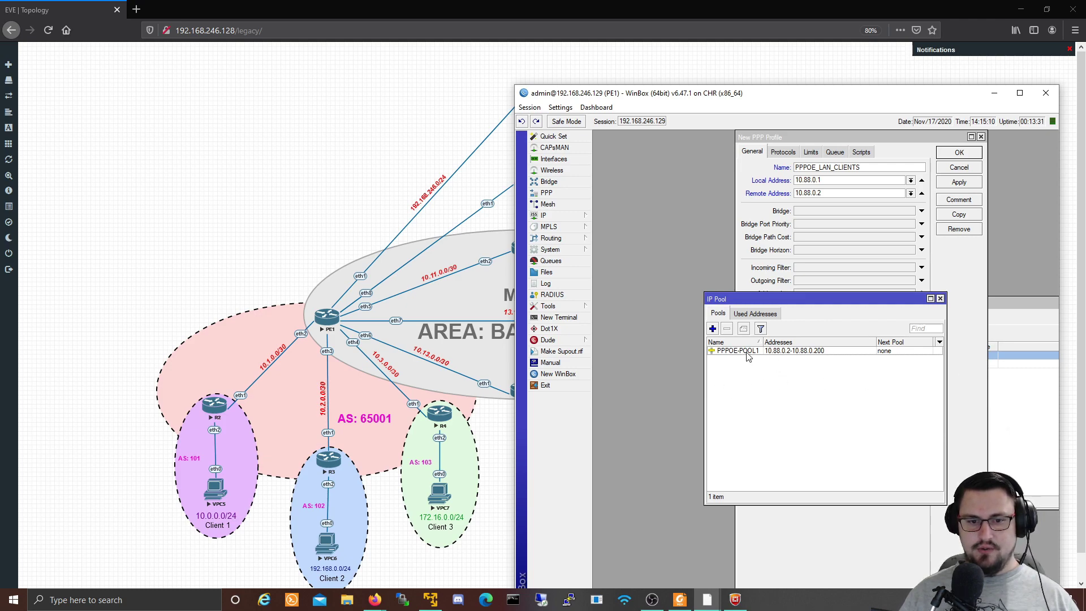
left_click(940, 299)
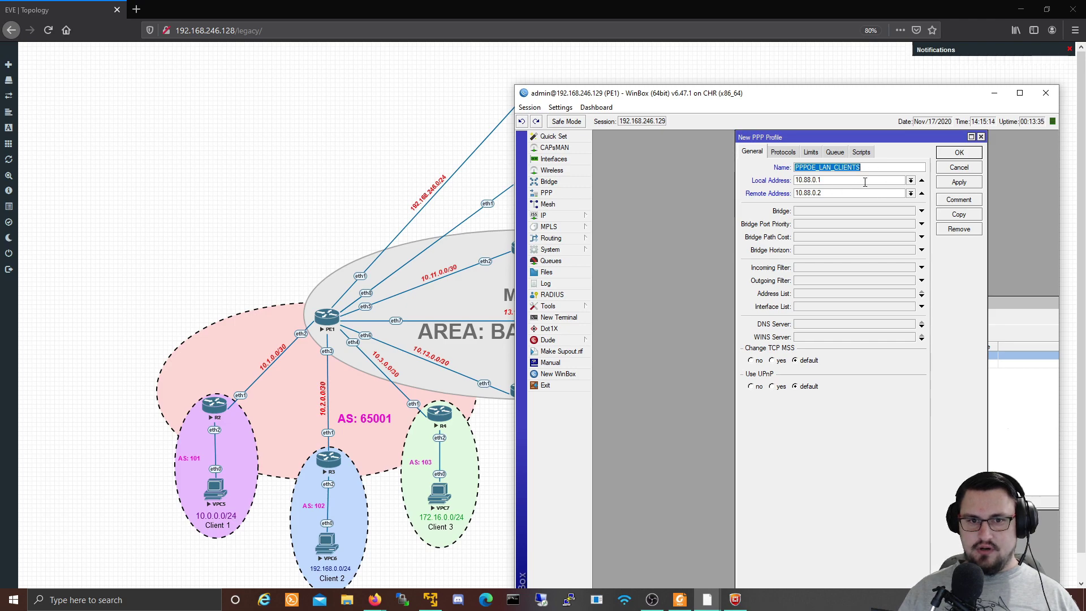
Step: Set the profile's remote address to PPPOE-POOL1, review Queue and Limits, and save the profile
left_click(911, 193)
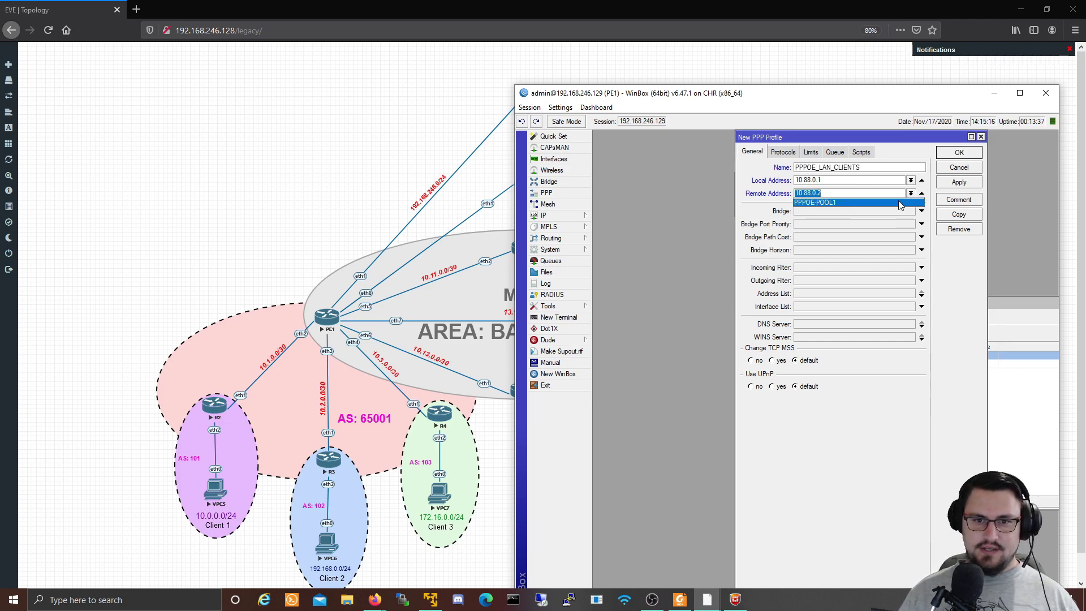
left_click(912, 202)
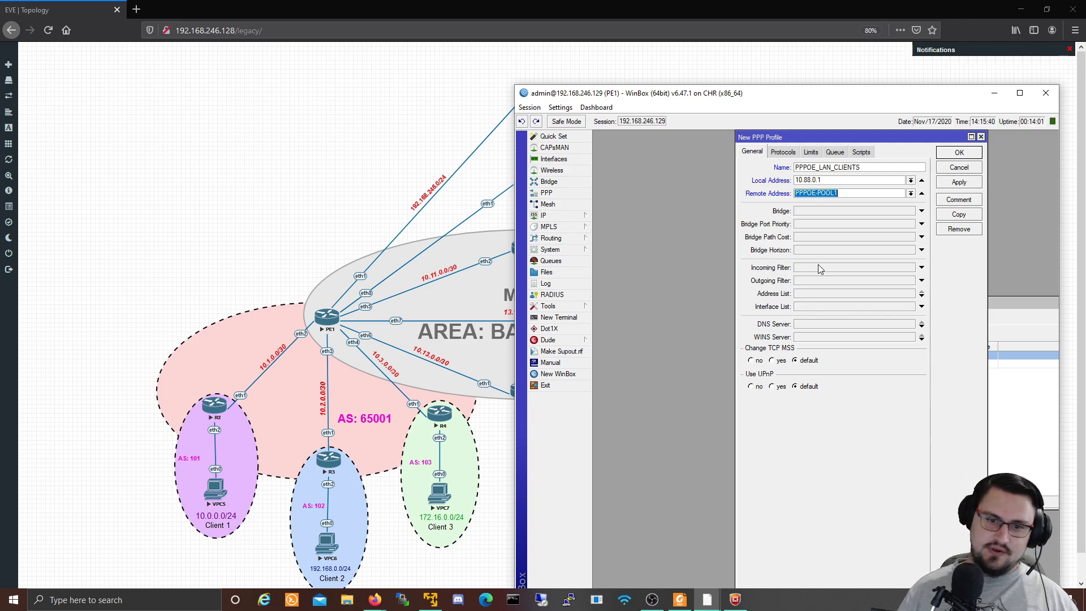
left_click(835, 153)
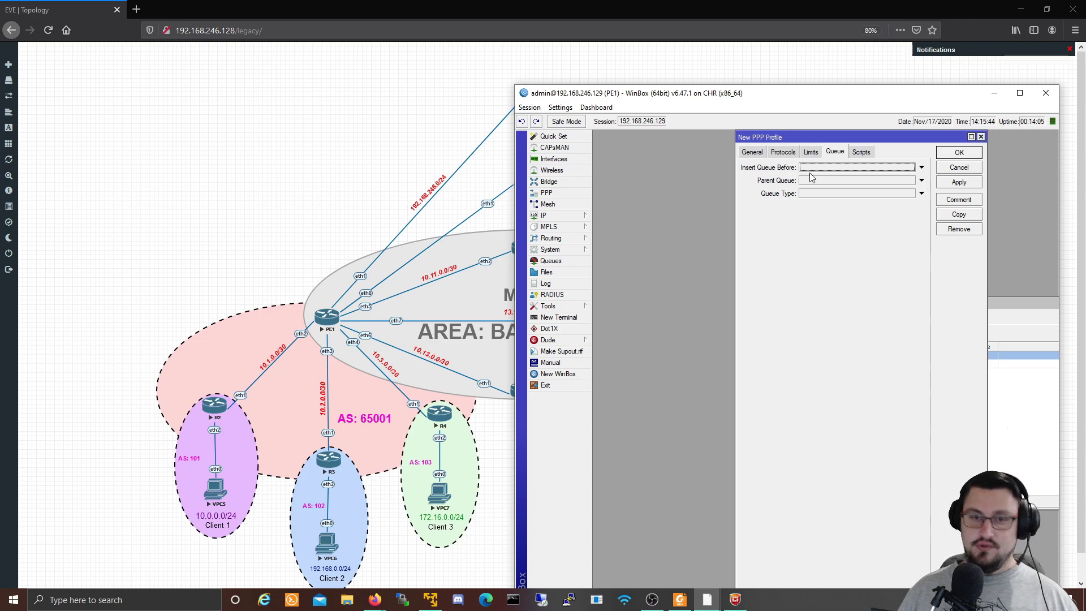
left_click(814, 153)
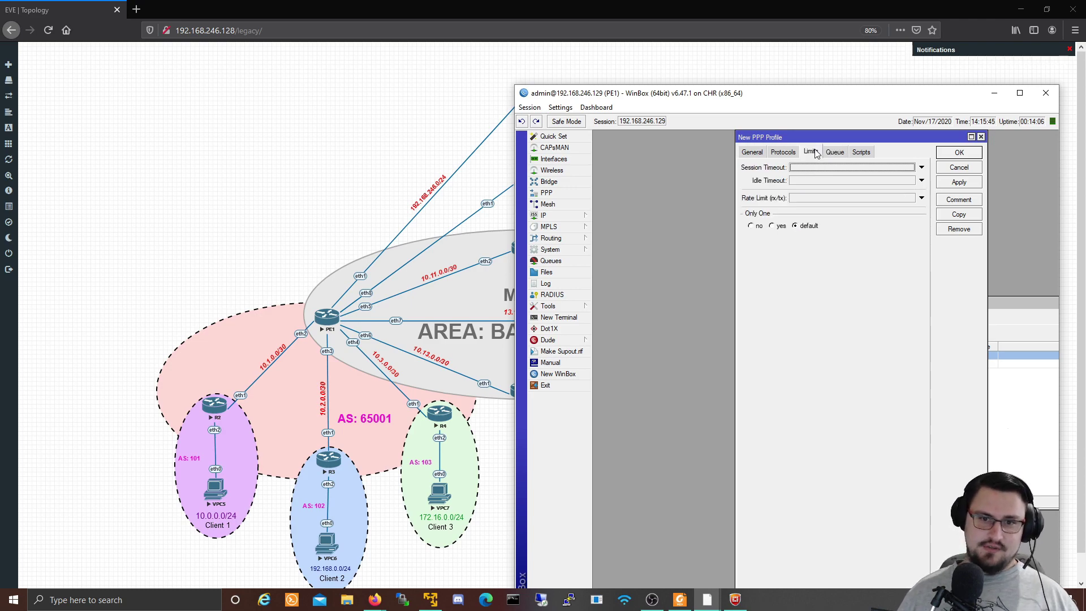
left_click(752, 151)
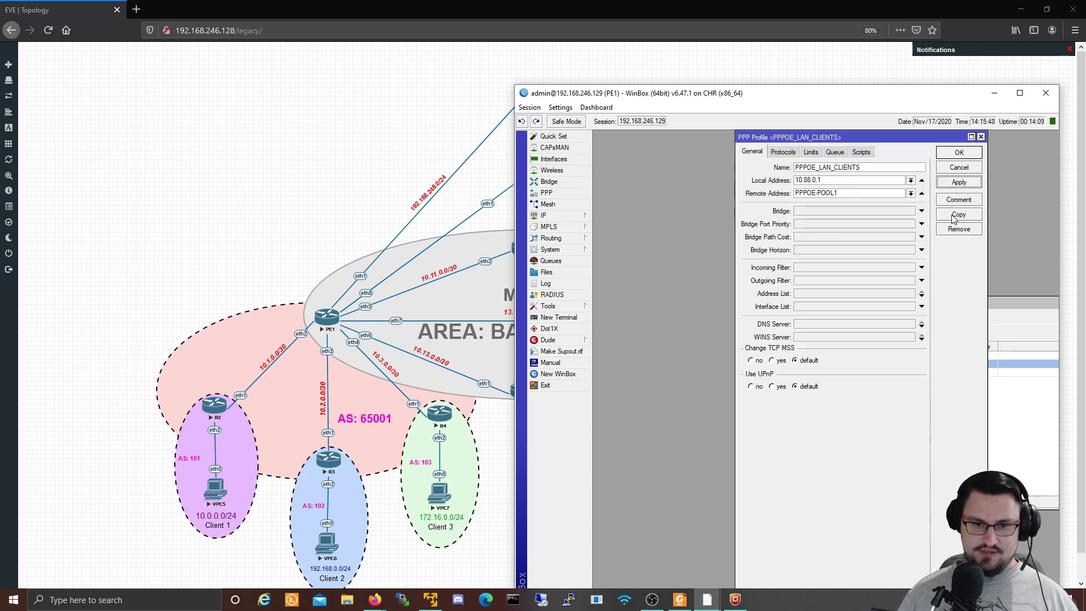
left_click(951, 154)
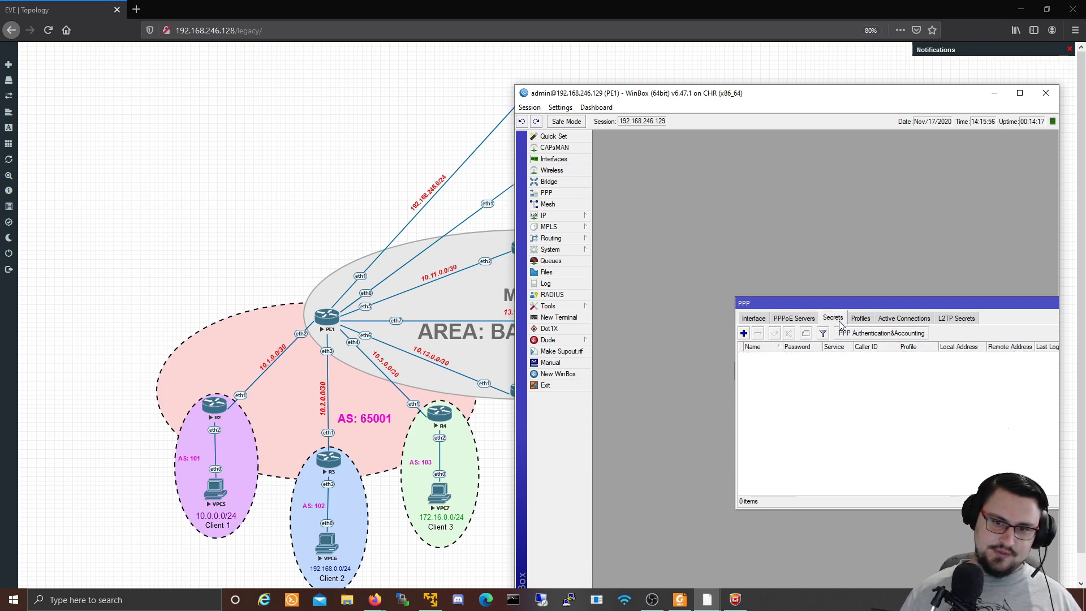
Step: Add PPP secret networkberg1 with a password, restricted to the pppoe service
left_click(841, 325)
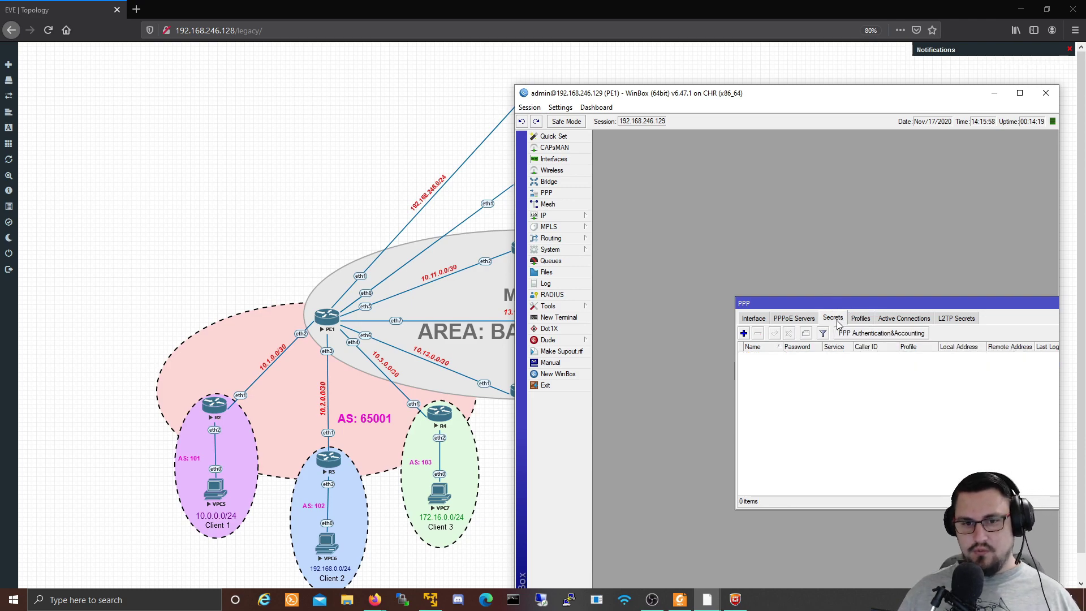
left_click(744, 334)
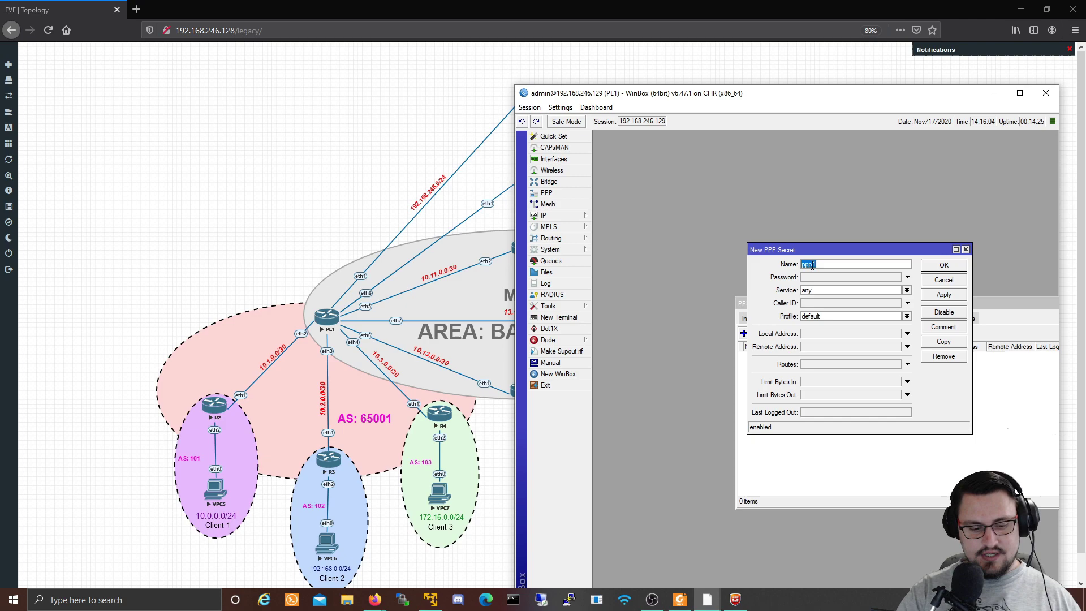
type("networkberg1")
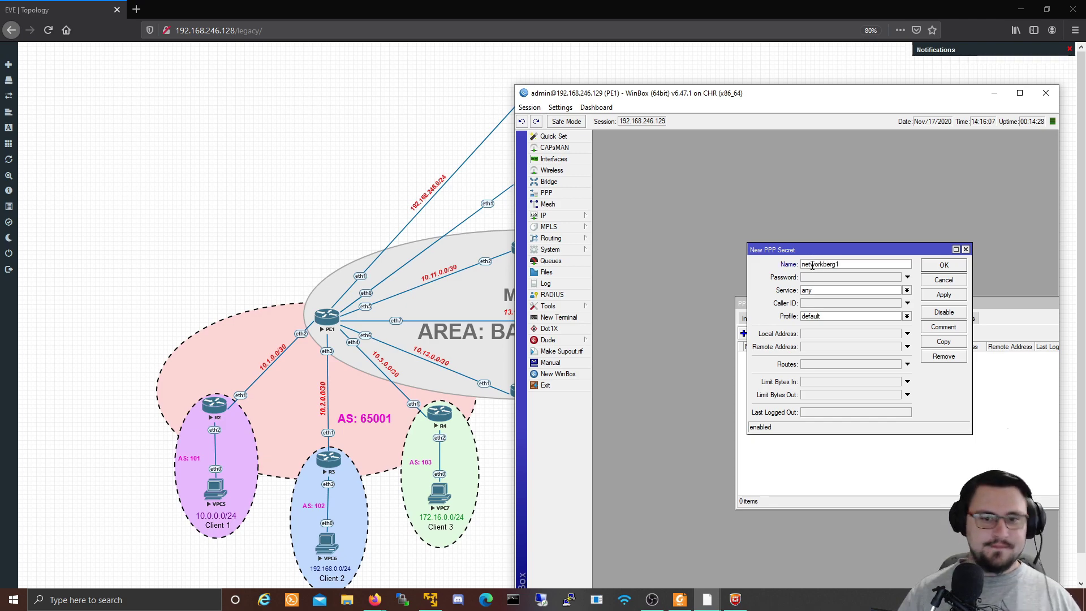
key("Tab")
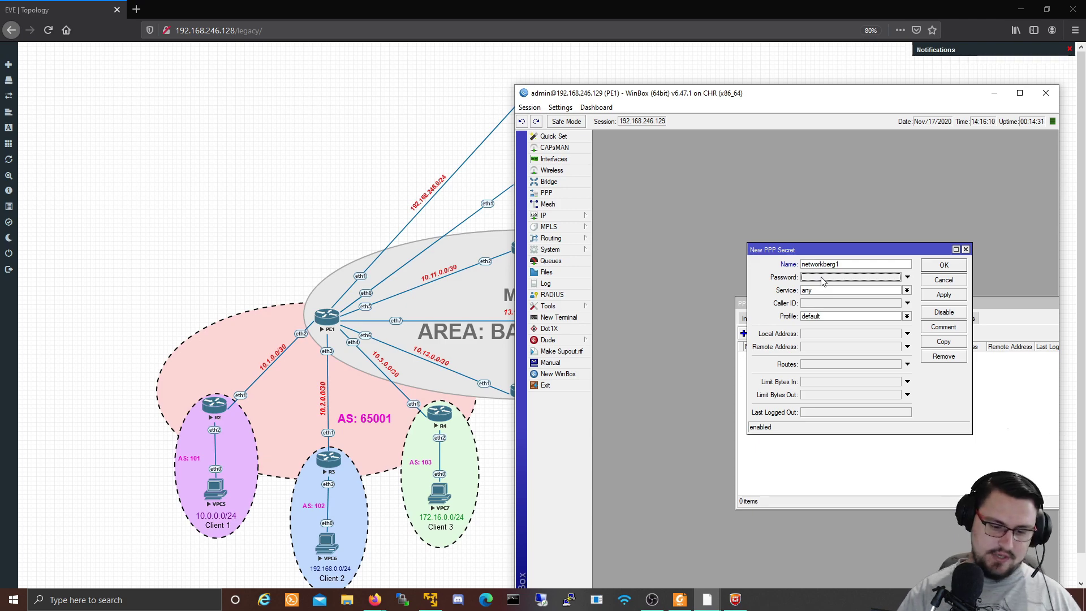
type("12345")
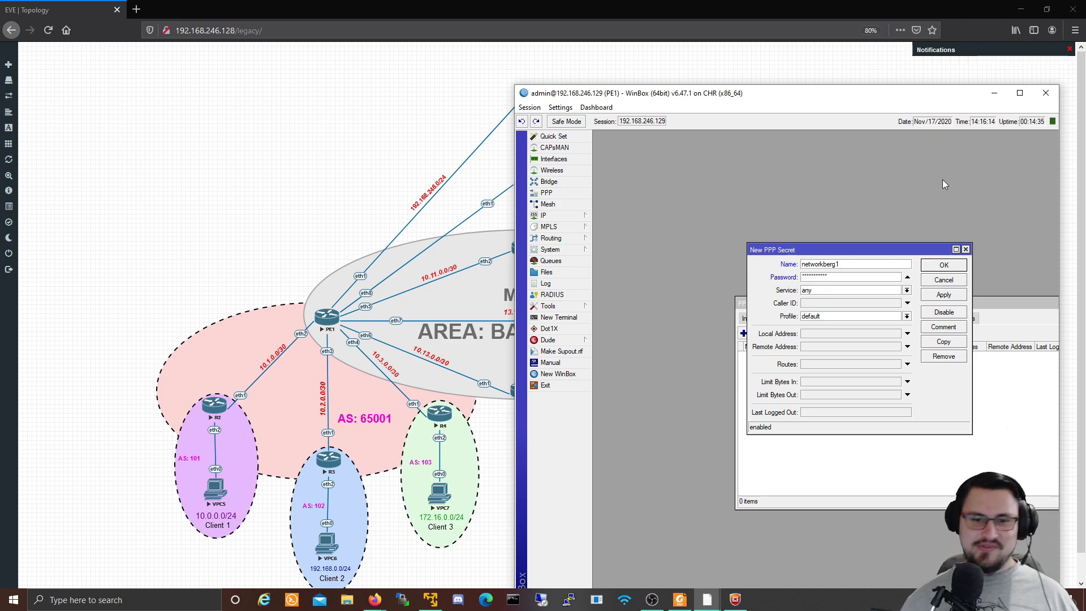
left_click(900, 291)
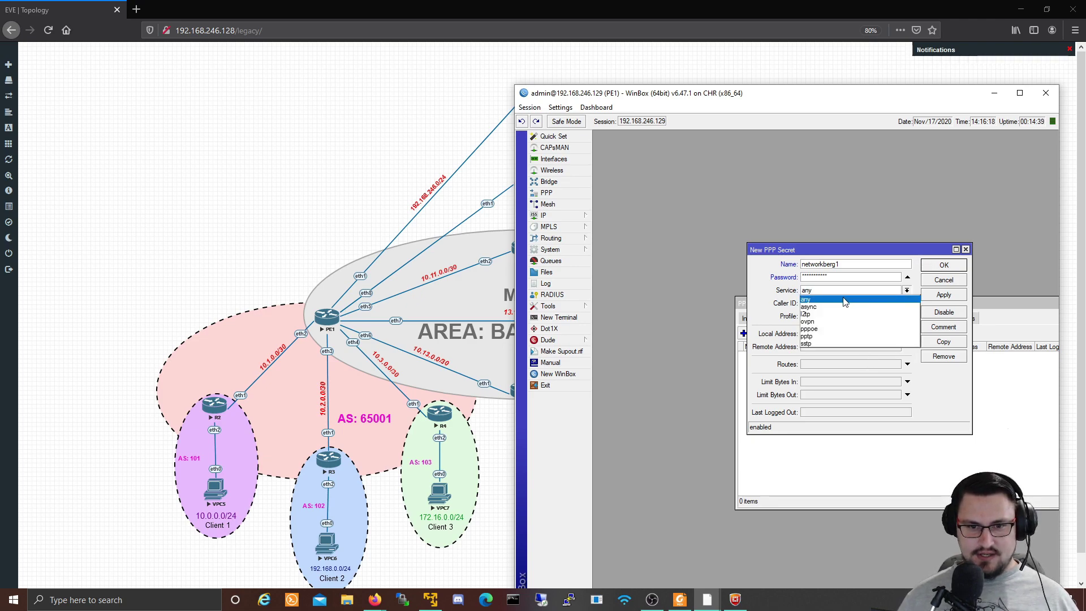
left_click(824, 328)
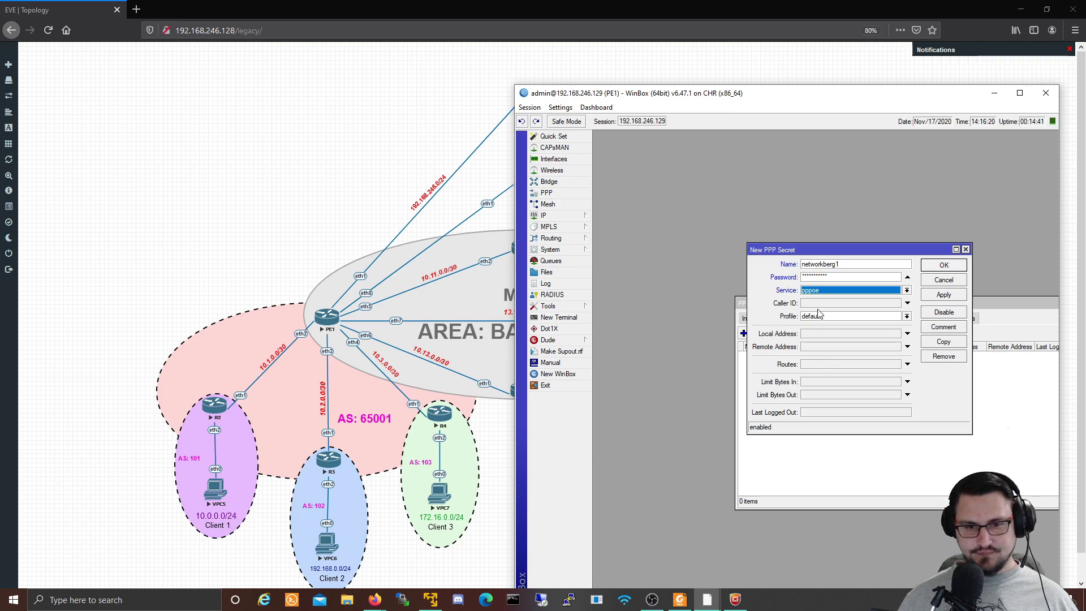
Step: Assign the secret the PPPOE_LAN_CLIENTS profile, keep Caller ID default, and save it
left_click(862, 318)
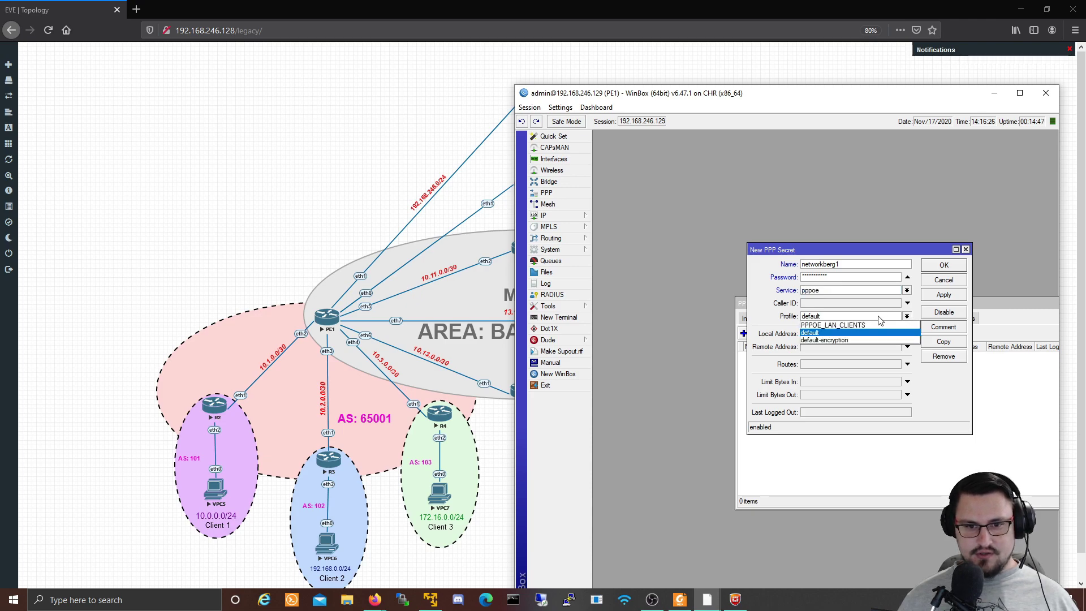
left_click(843, 325)
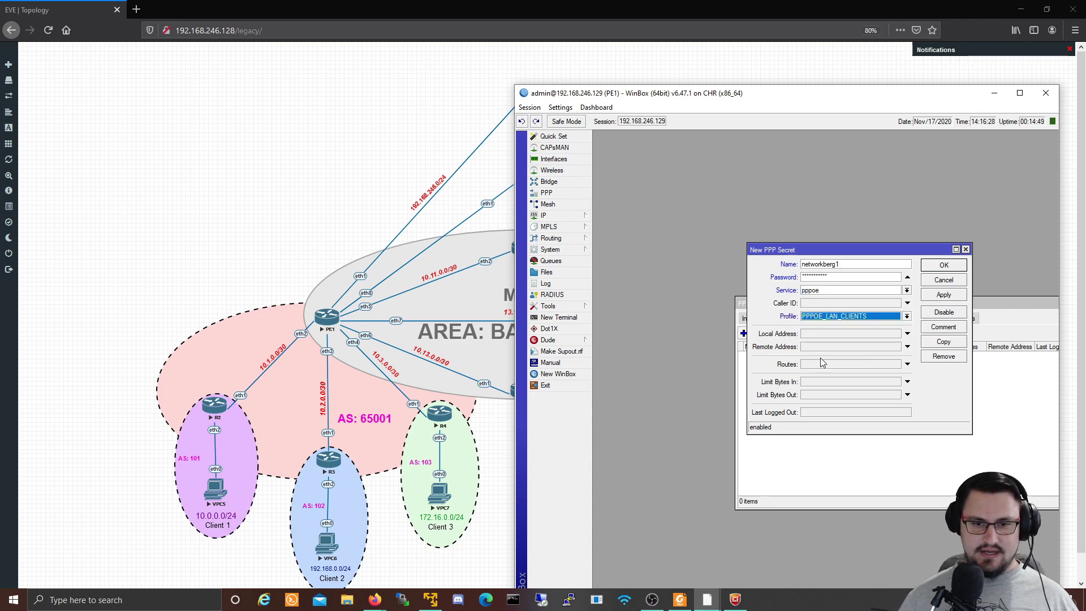
left_click(852, 303)
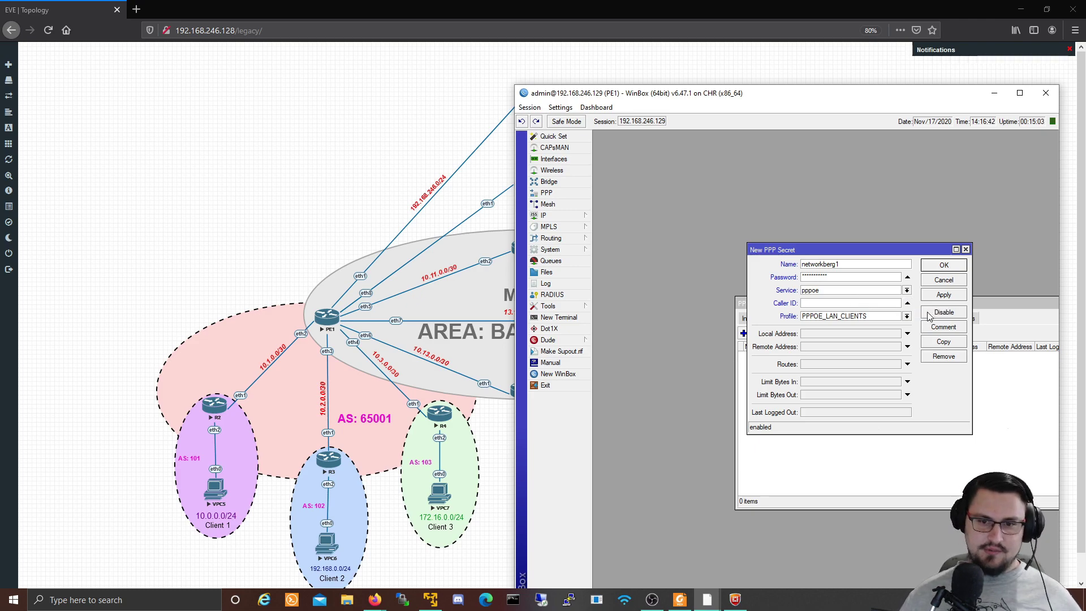
left_click(907, 306)
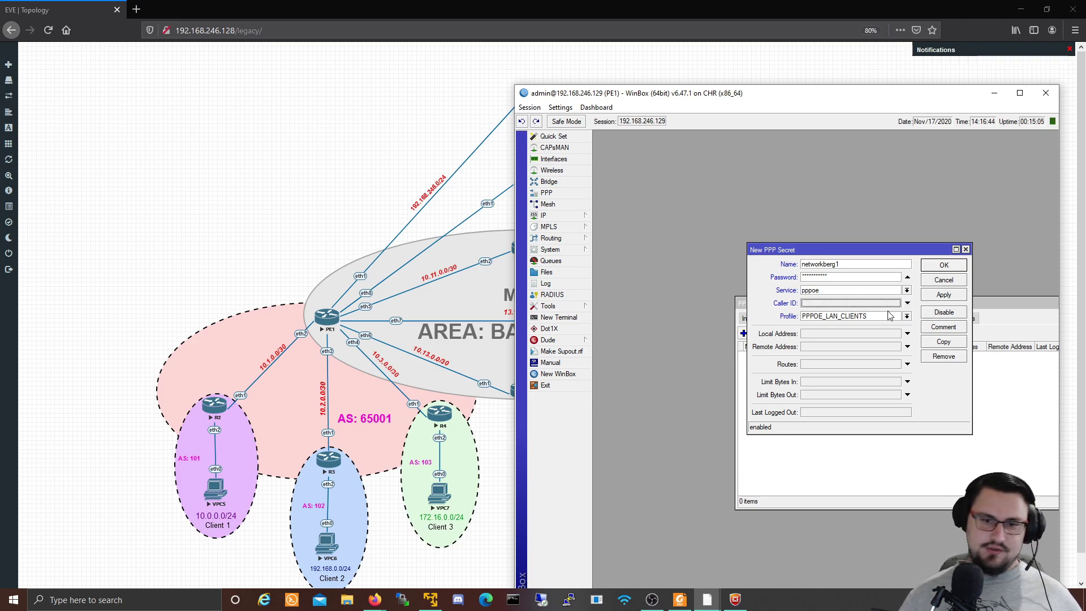
left_click(942, 295)
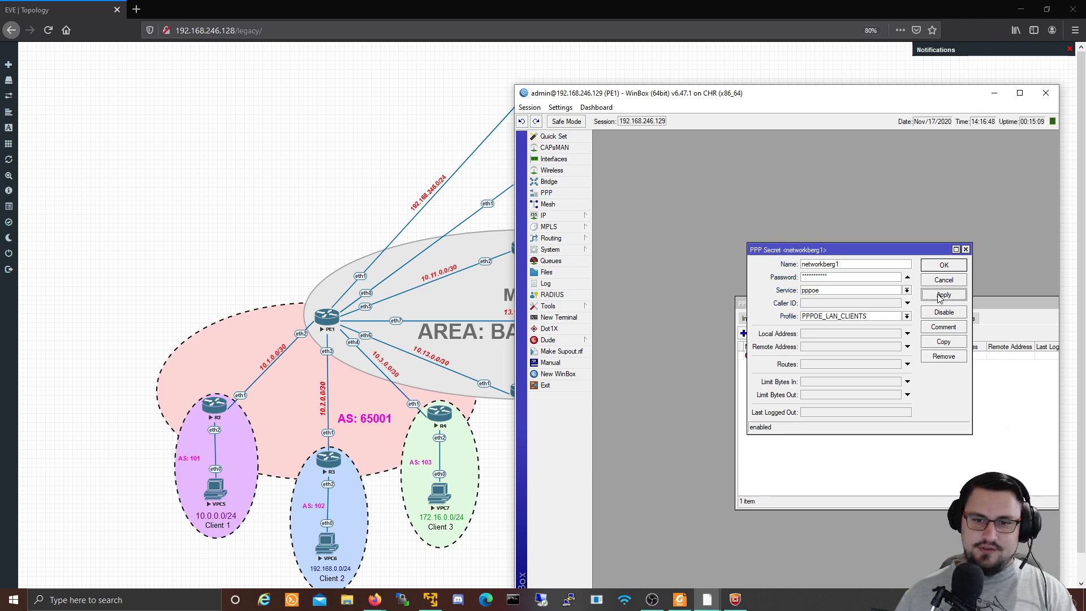
left_click(943, 265)
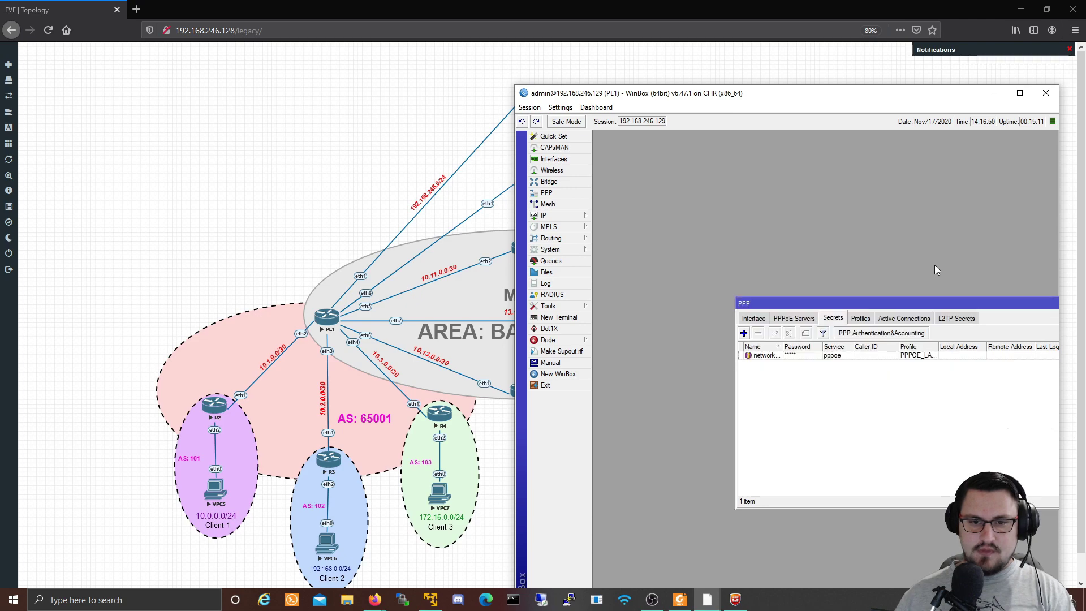
Step: Review the PPPoE Servers and Profiles lists, then return to the Secrets list
left_click(801, 320)
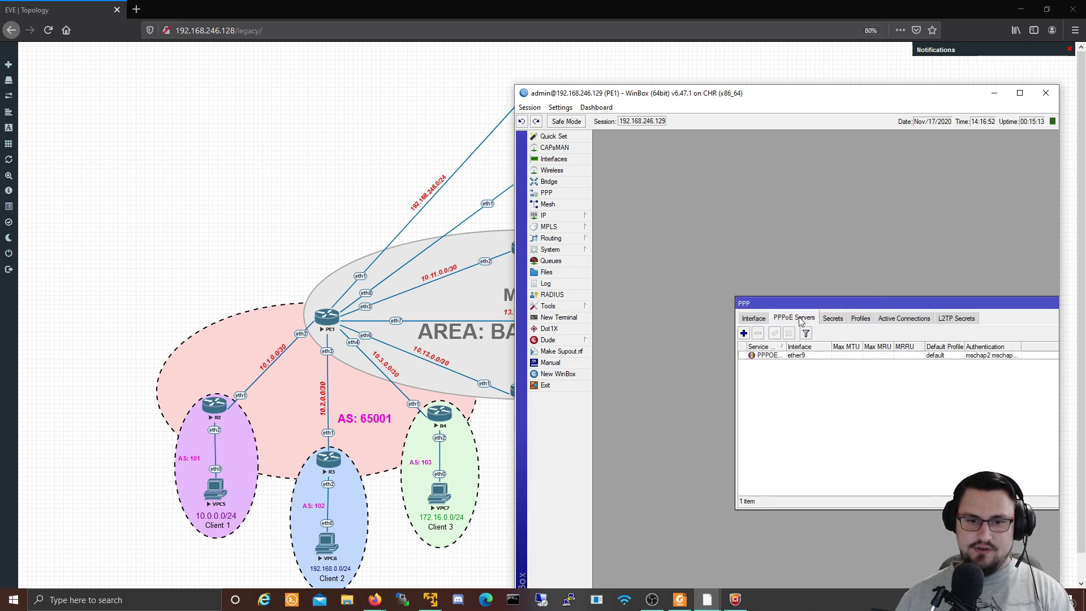
left_click(861, 320)
left_click(835, 321)
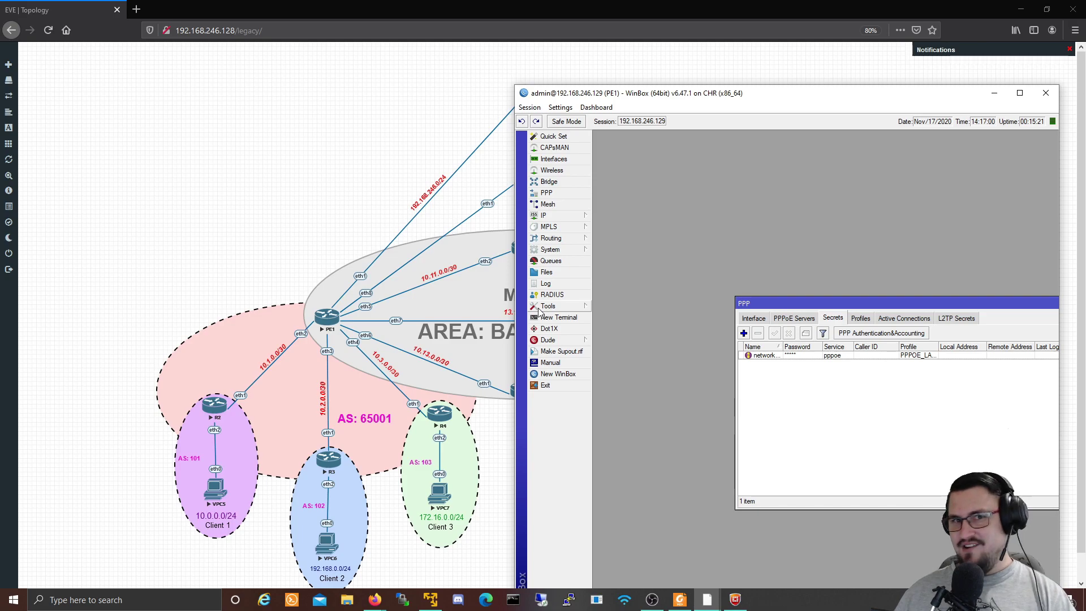
right_click(231, 193)
Step: Add a MikroTik RouterOS node using the mikrotik-6.47.1 image to the lab
left_click(278, 211)
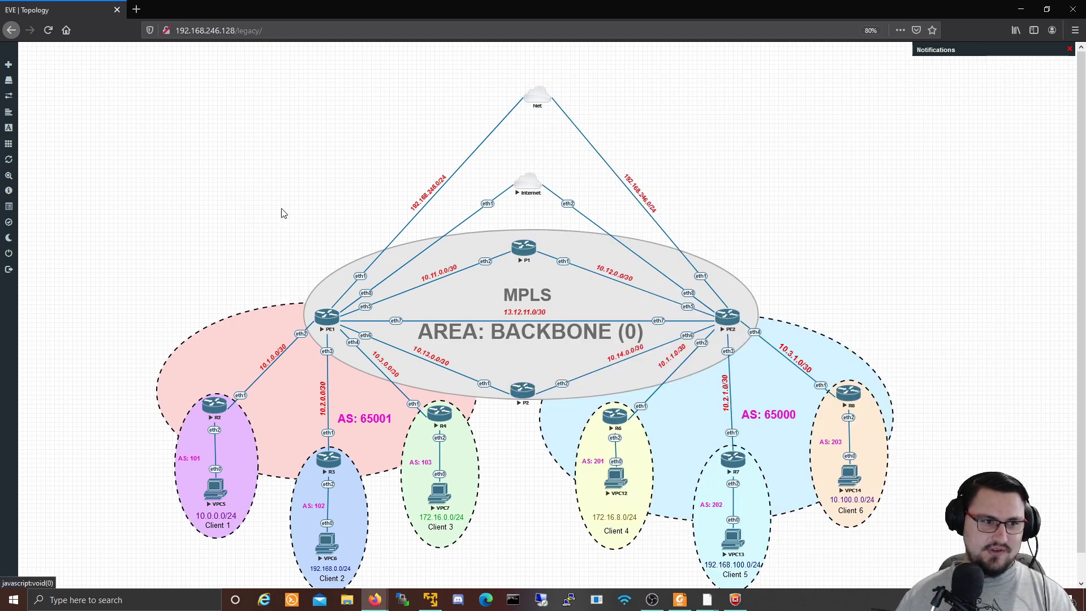
scroll(492, 215, "down", 15)
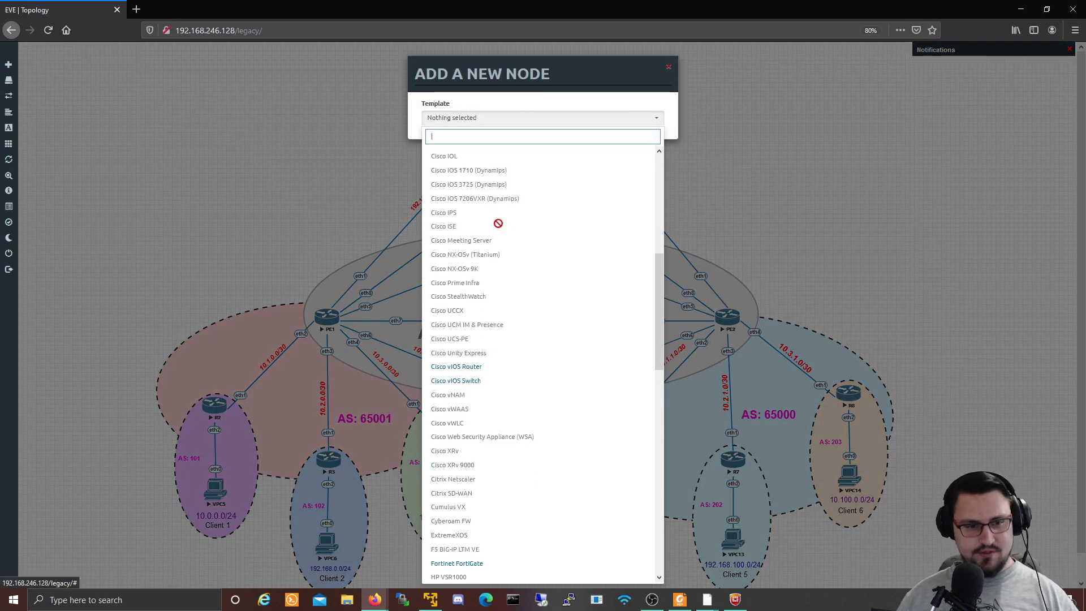
scroll(492, 254, "down", 10)
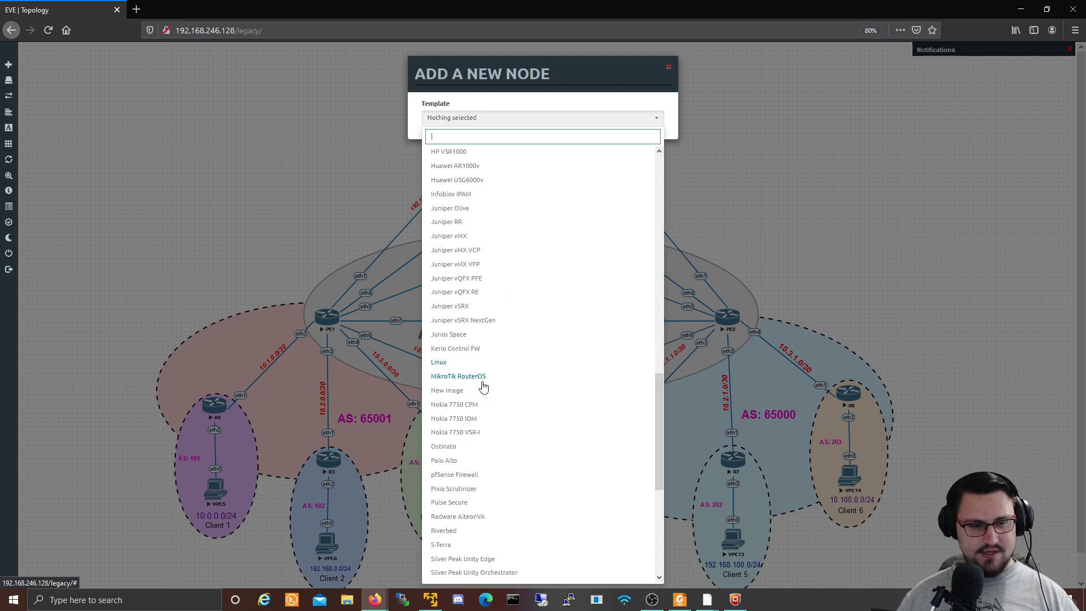
left_click(483, 380)
left_click(551, 159)
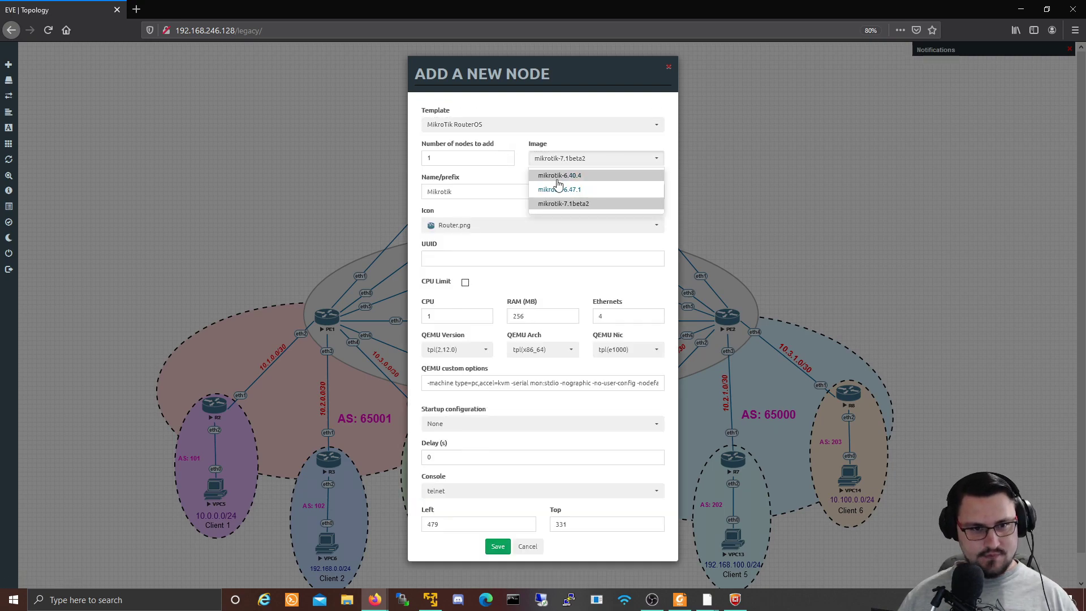
left_click(552, 190)
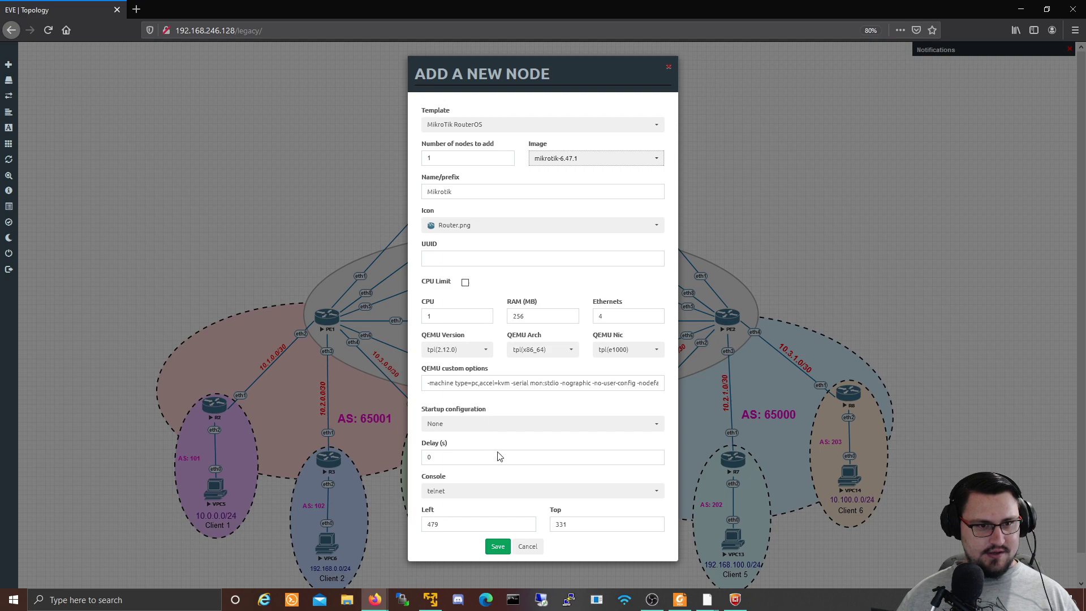
left_click(498, 546)
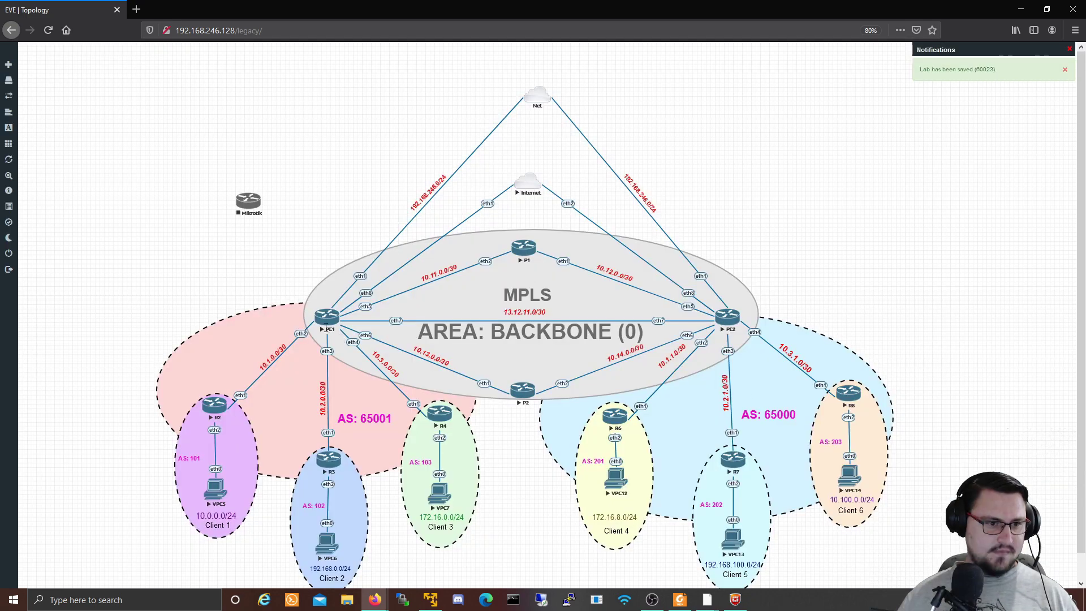
Step: Stop PE1, link Mikrotik eth1 to PE1 eth9, then start PE1 and Mikrotik
right_click(325, 327)
left_click(339, 355)
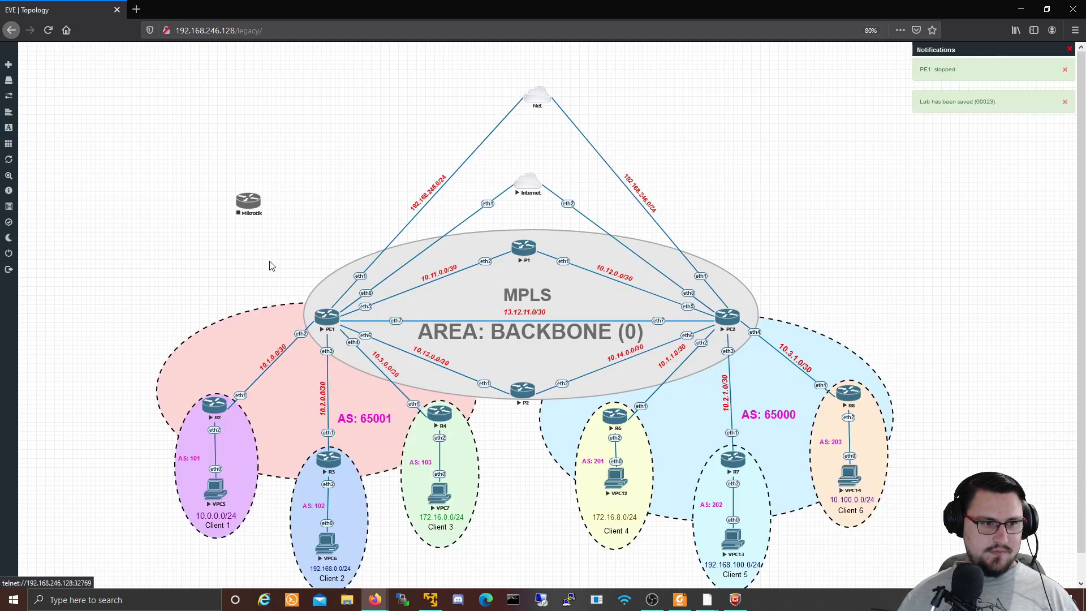
left_click_drag(253, 205, 327, 316)
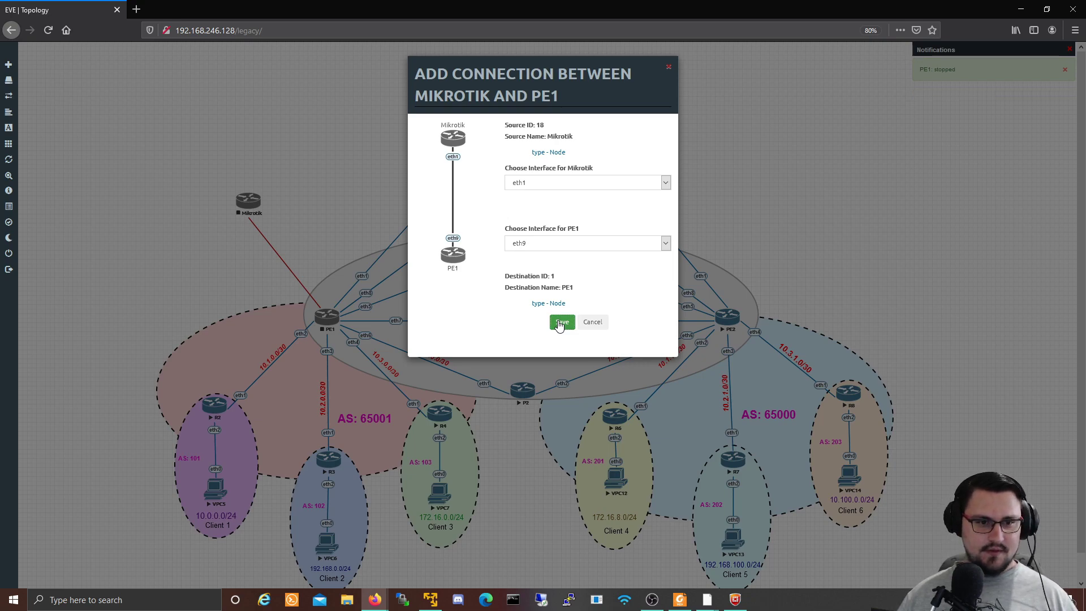
left_click(561, 323)
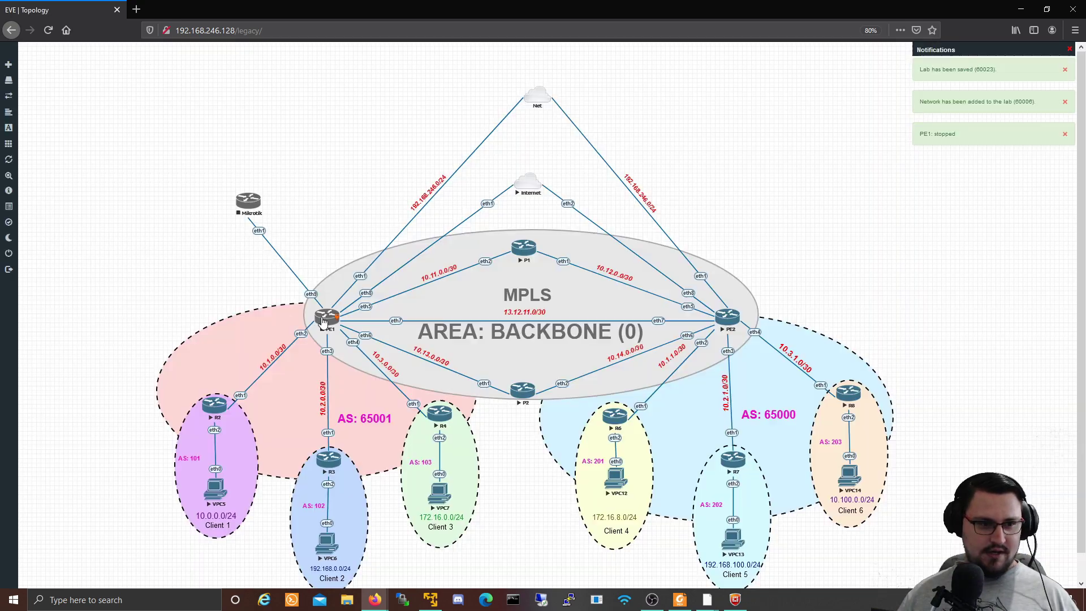
right_click(326, 320)
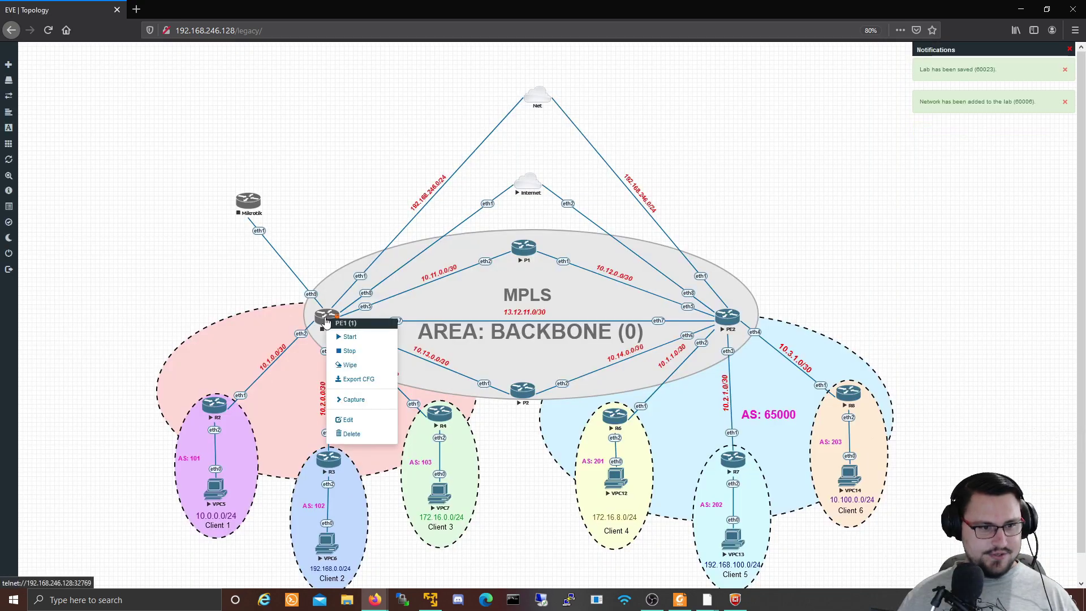
left_click(349, 336)
right_click(248, 204)
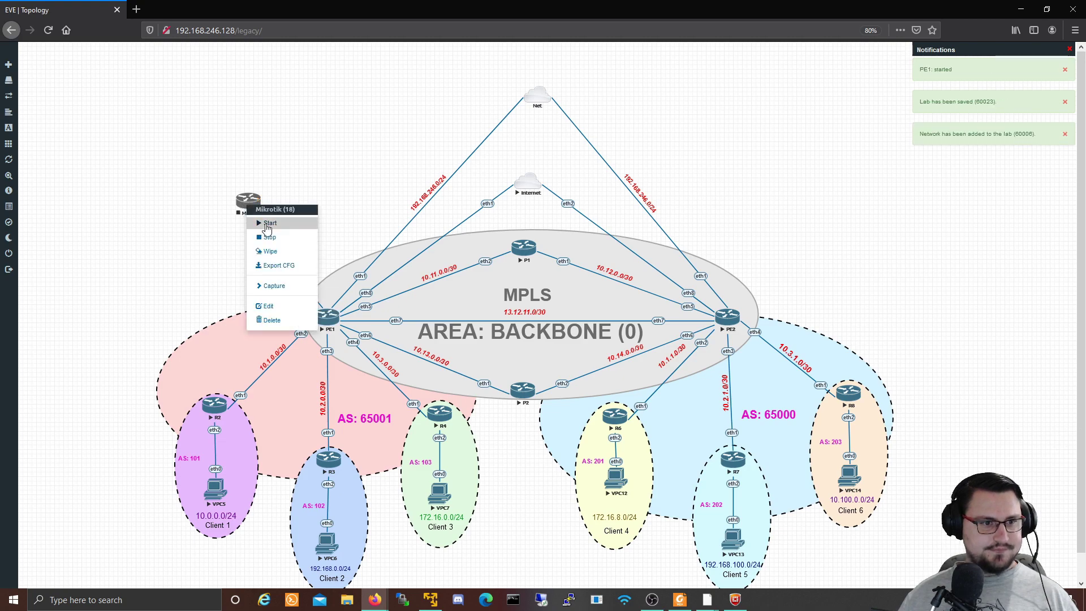
left_click(268, 224)
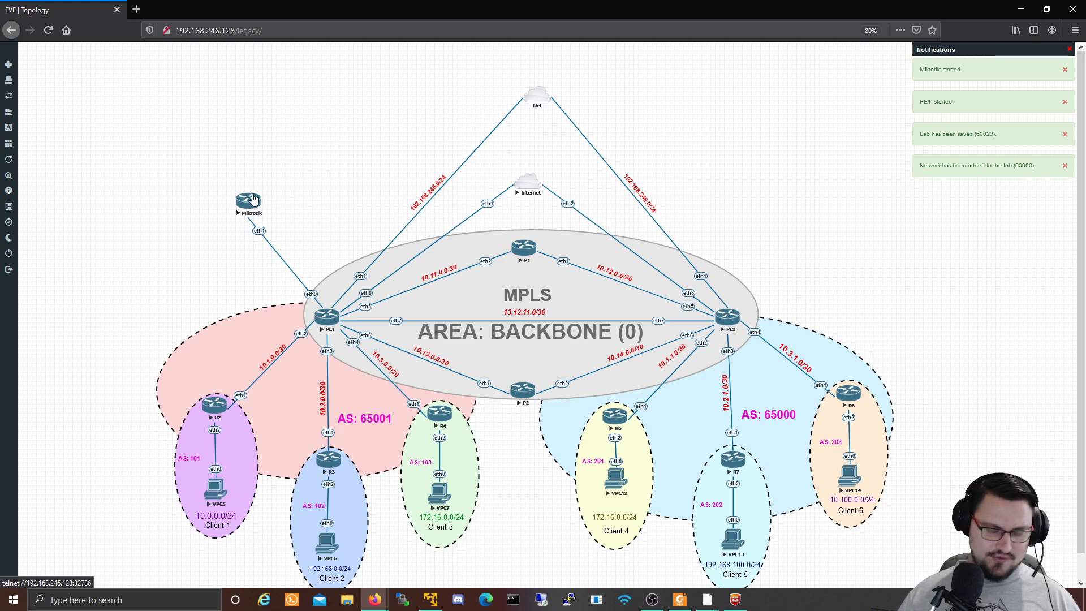
Step: Open the Mikrotik node's telnet console in PuTTY and log in as admin
left_click(253, 199)
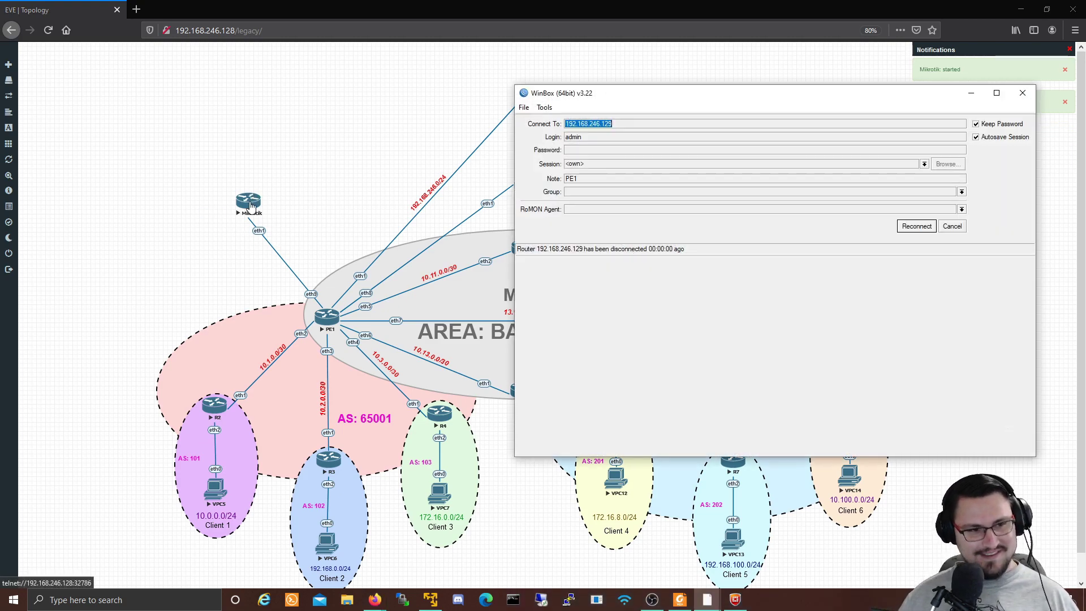
left_click(953, 226)
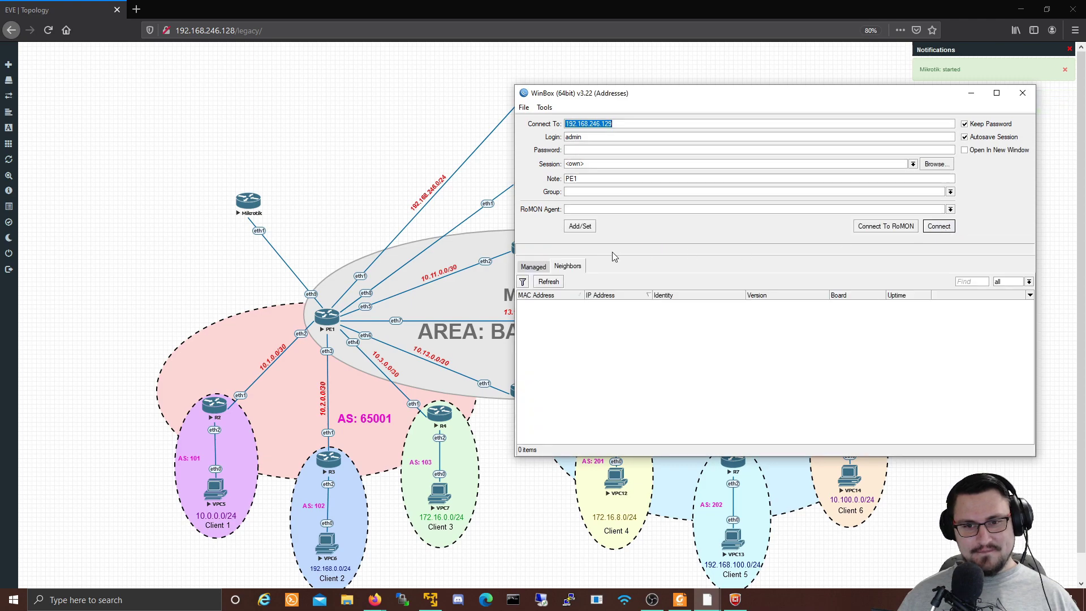
left_click(252, 203)
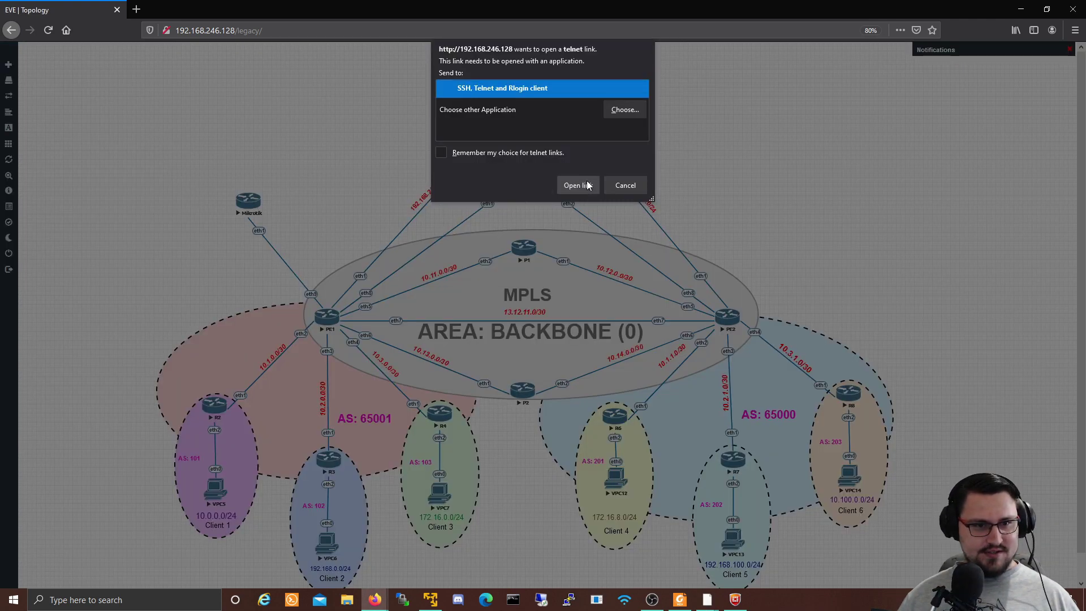
left_click(578, 185)
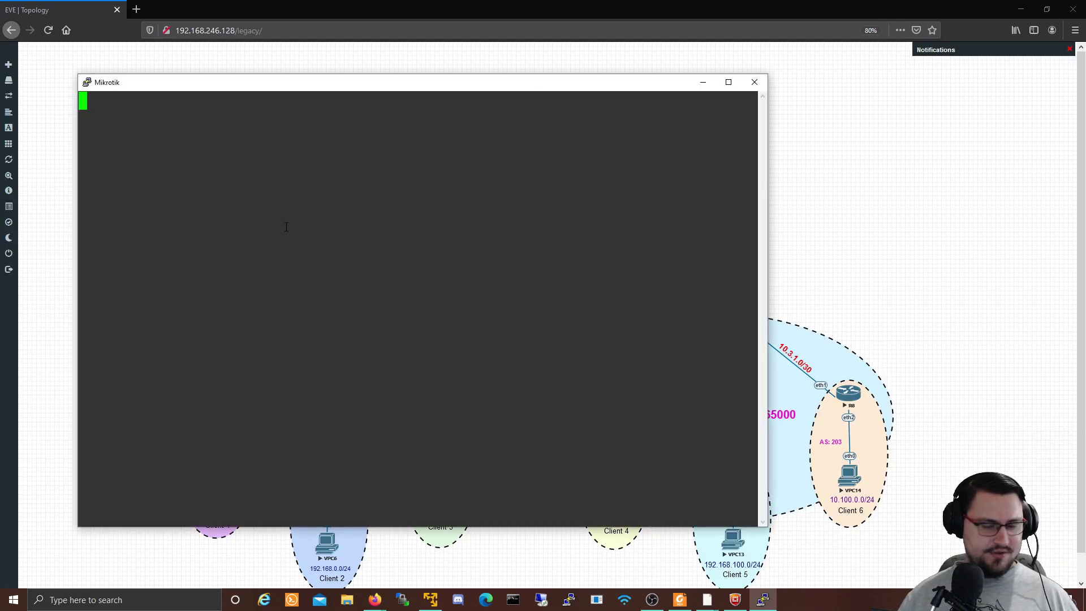
key("Return")
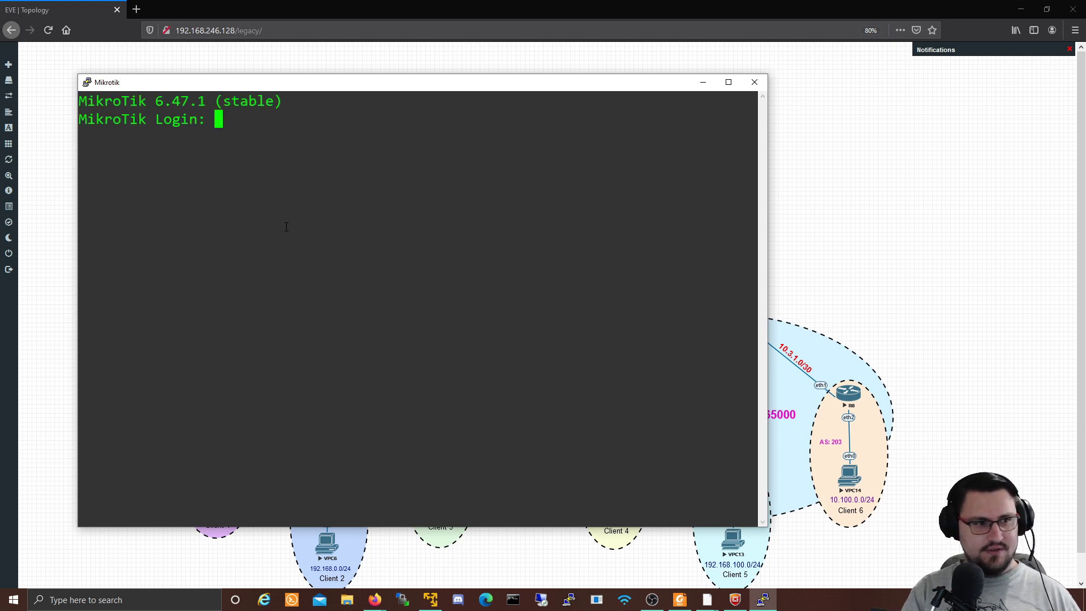
type("admin")
key("Return")
key("Return")
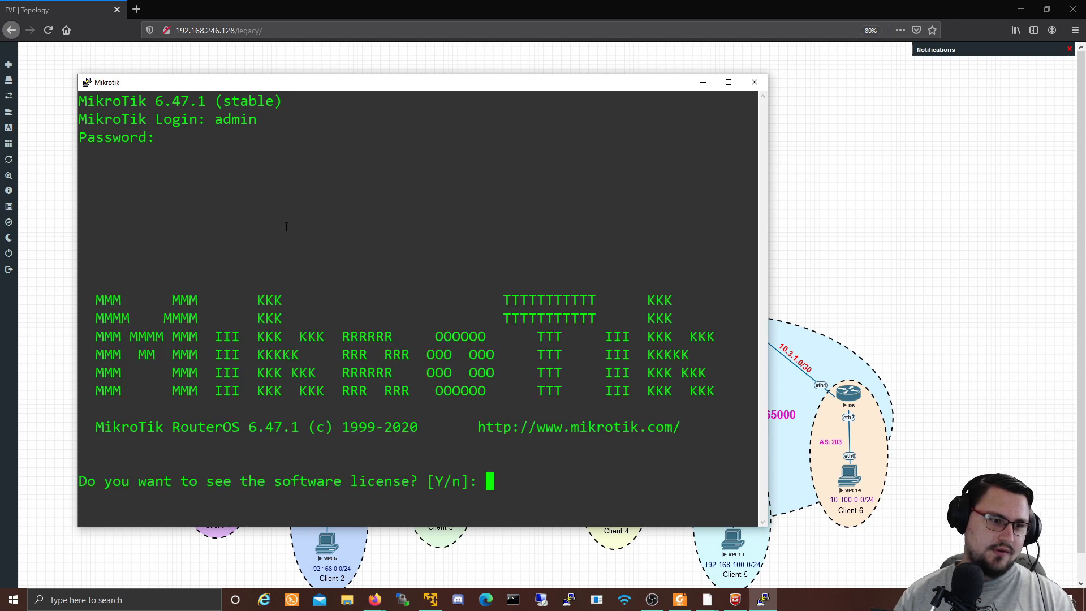
Step: Skip the licence, run 'tool romon set enabled=yes', and close the console session
type("n")
key("Return")
key("Return")
key("Return")
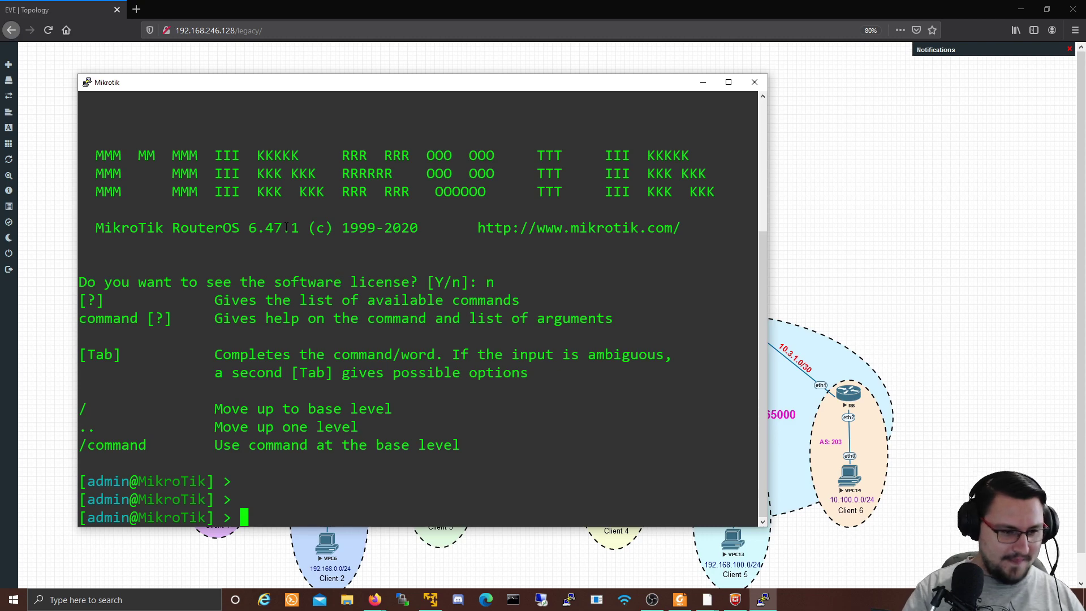
type("to")
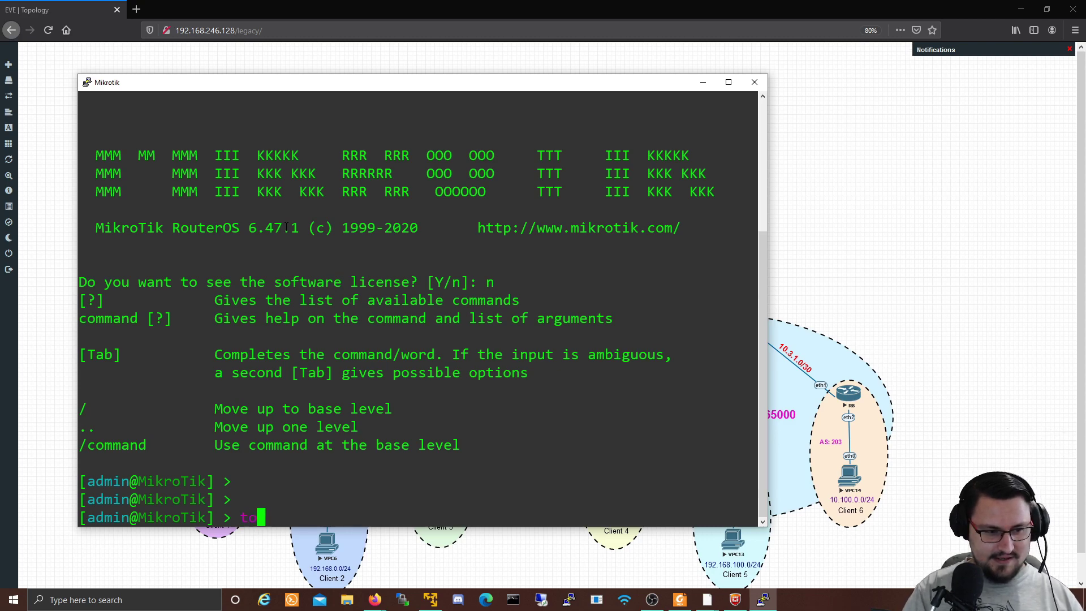
type("ol ro")
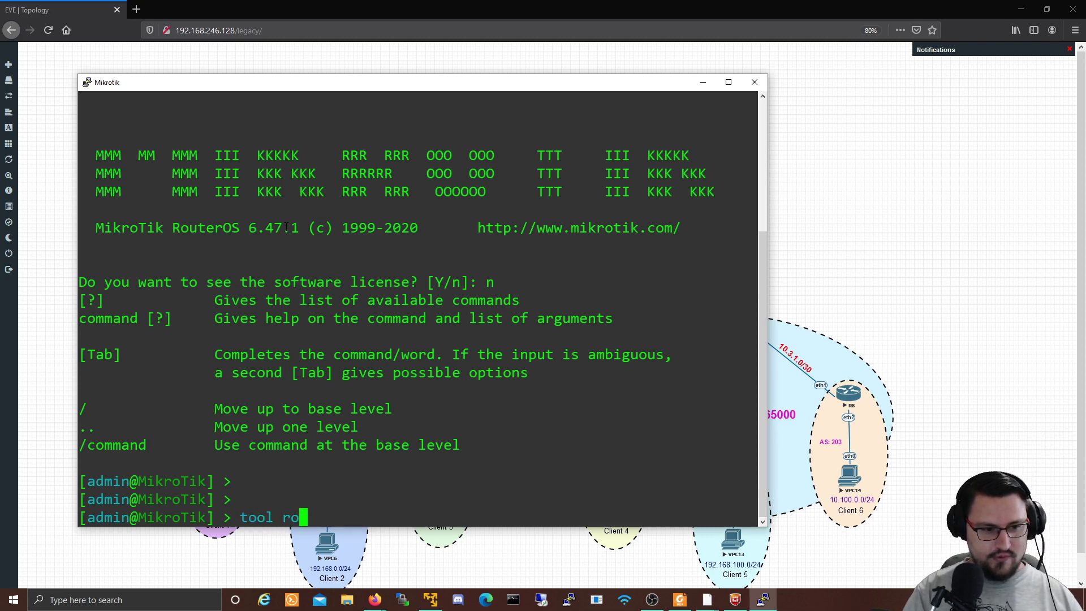
type("mon set enabled=yes")
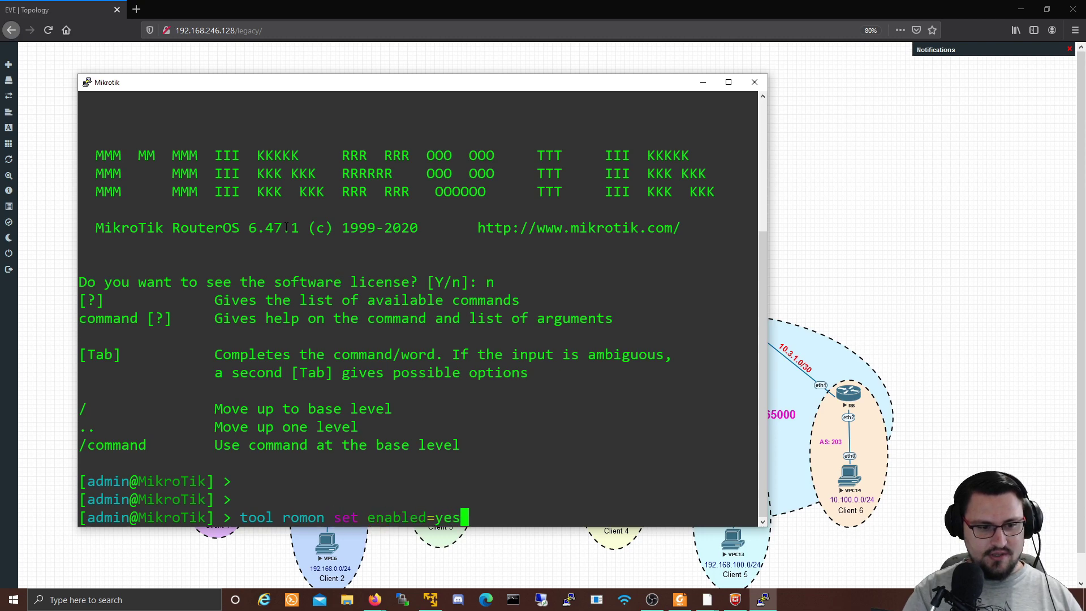
key("Return")
left_click(755, 82)
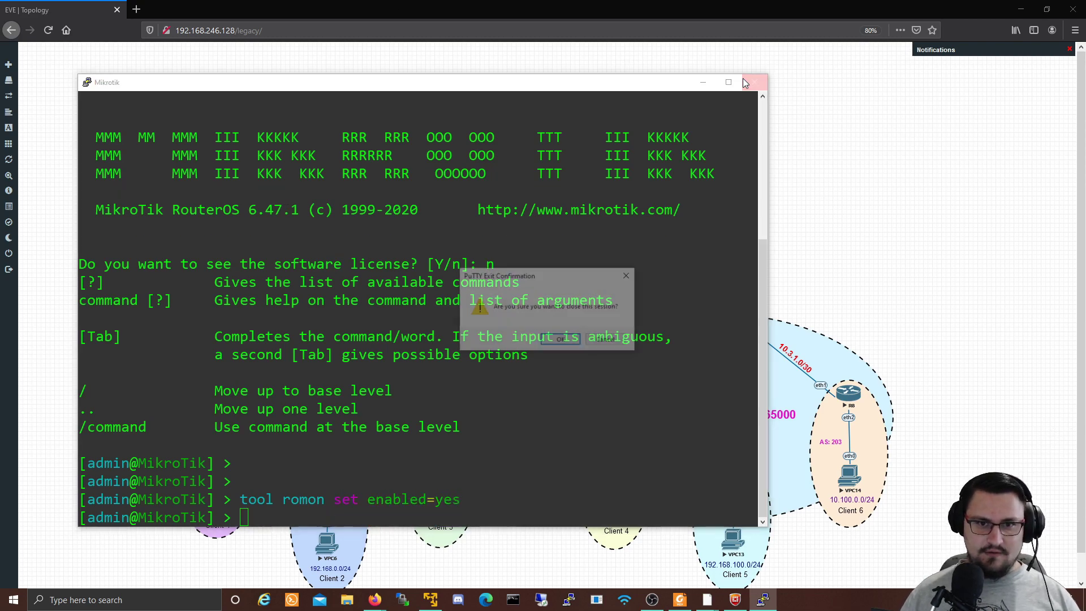
left_click(562, 343)
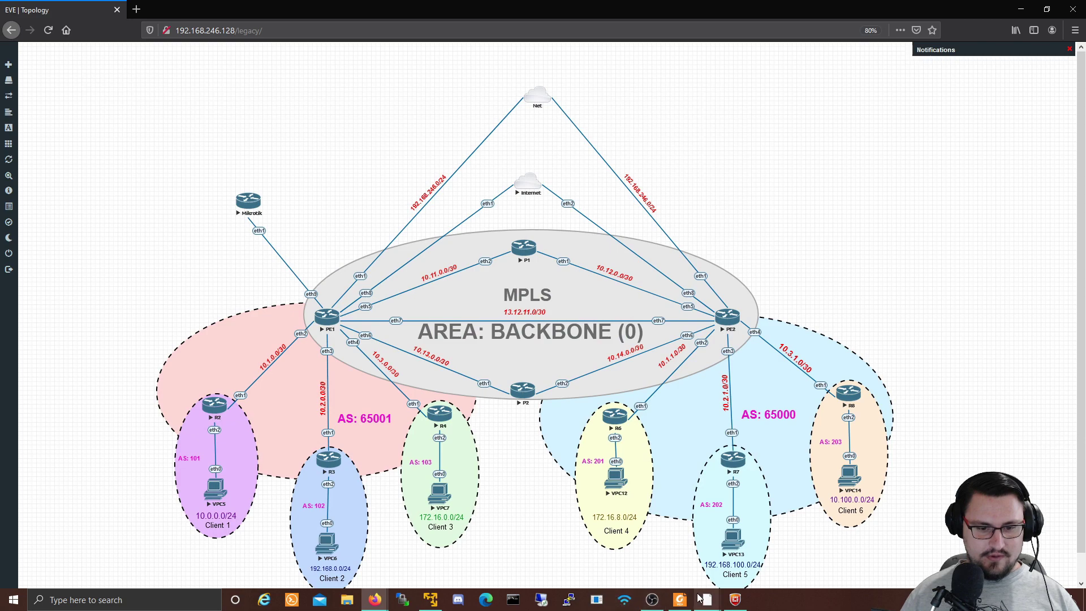
Step: Launch winbox64 and connect to PE1 by its MAC address as the RoMON agent
right_click(623, 602)
left_click(700, 549)
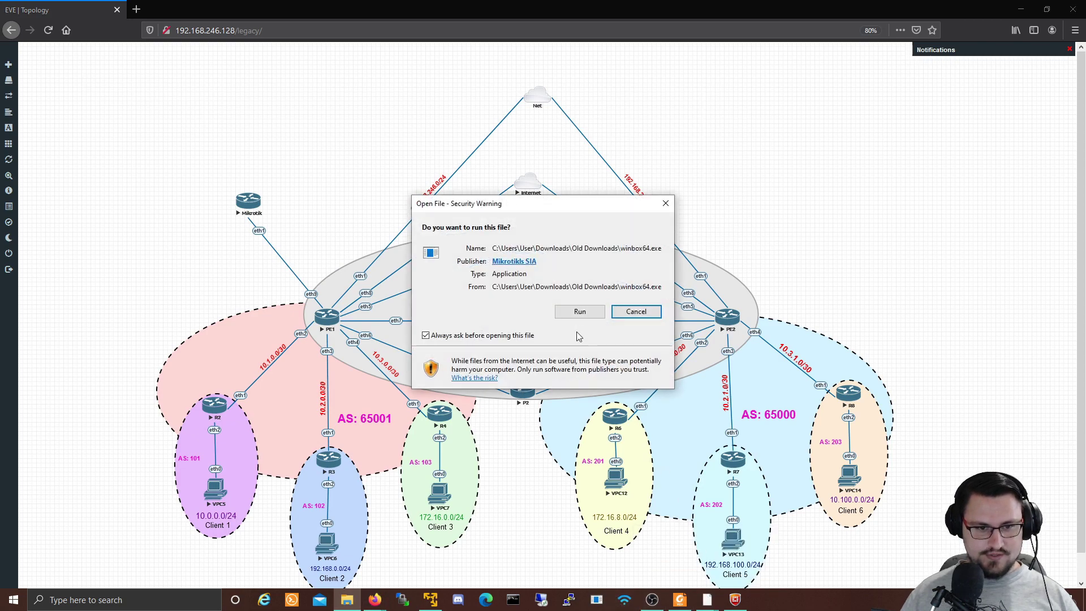
left_click(580, 311)
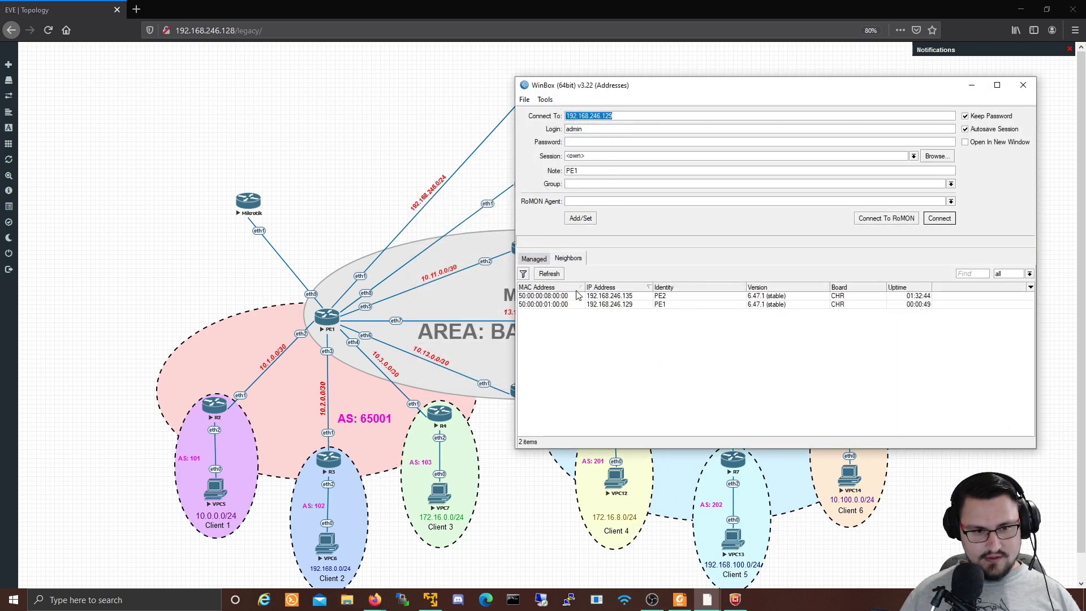
left_click(636, 304)
key("Return")
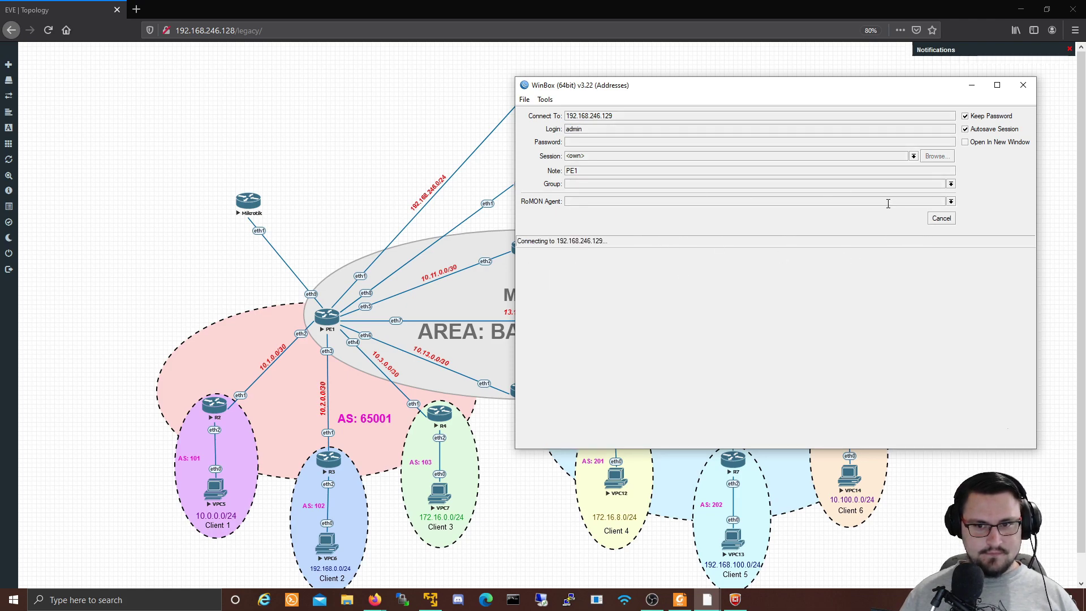
left_click(931, 219)
left_click(571, 303)
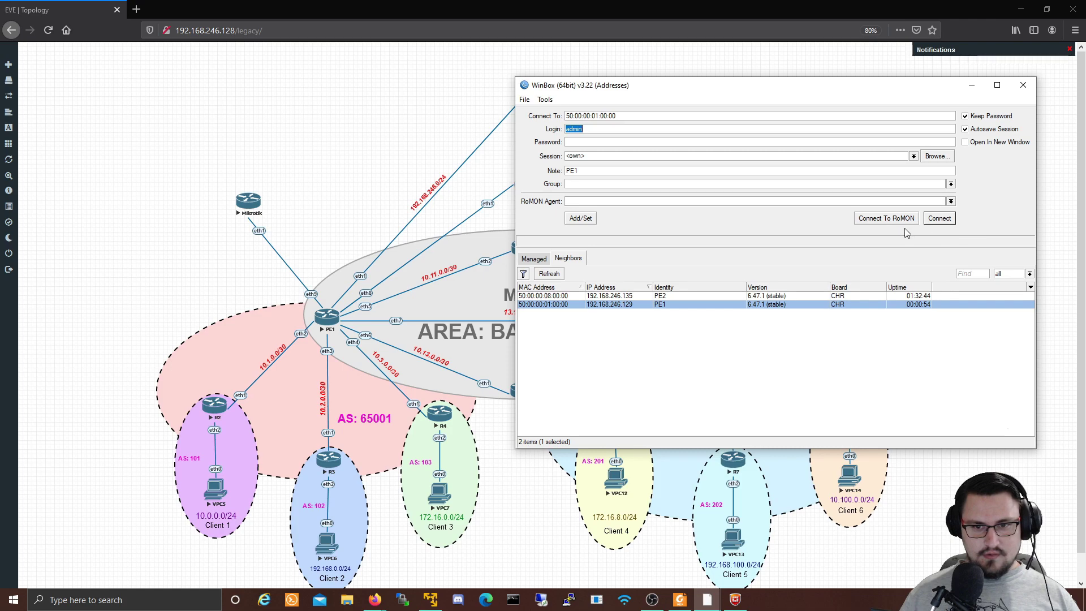
key("Return")
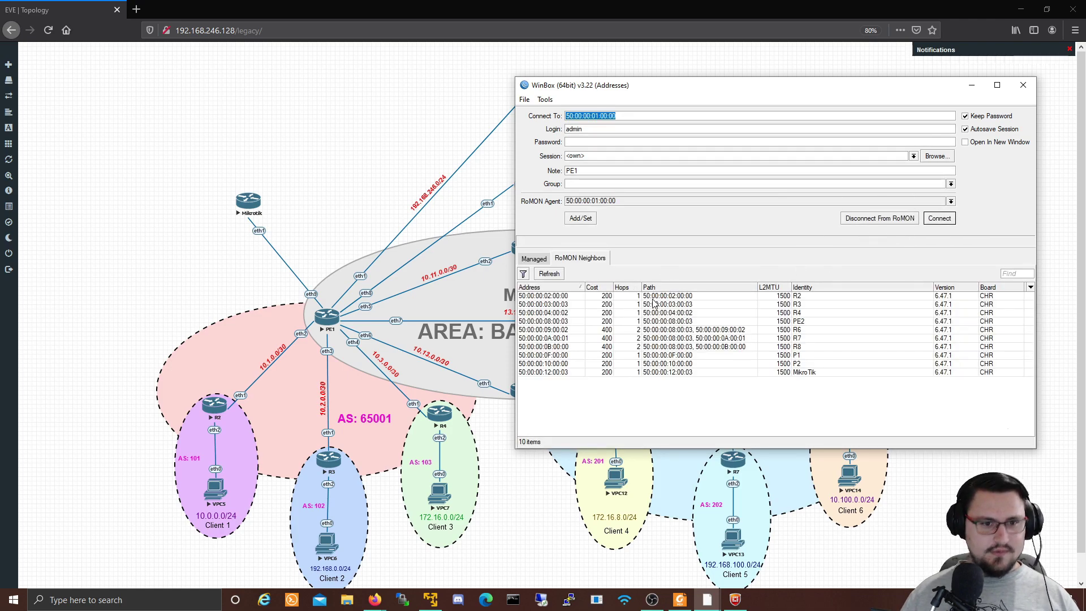
Step: Open a maximized session on the MikroTik RoMON neighbor and show its Interface List
left_click(797, 373)
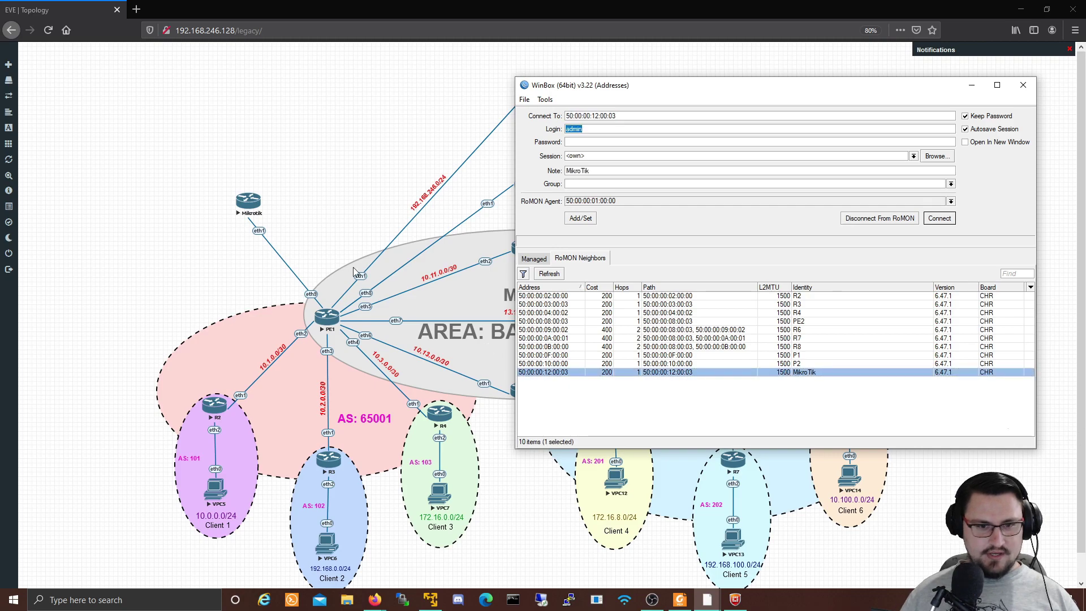
left_click(937, 219)
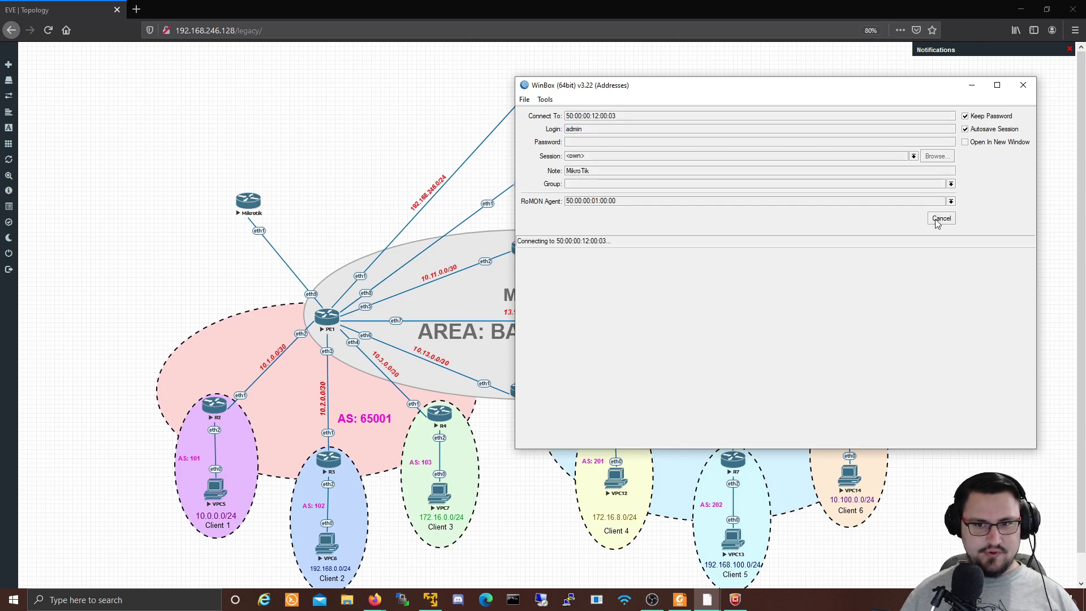
double_click(653, 85)
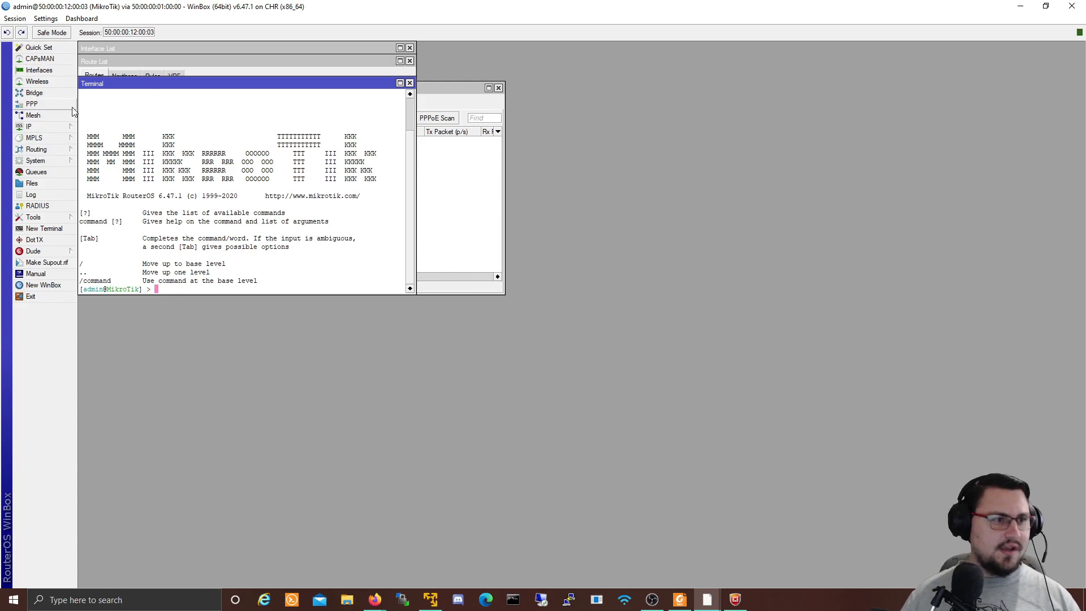
left_click(46, 72)
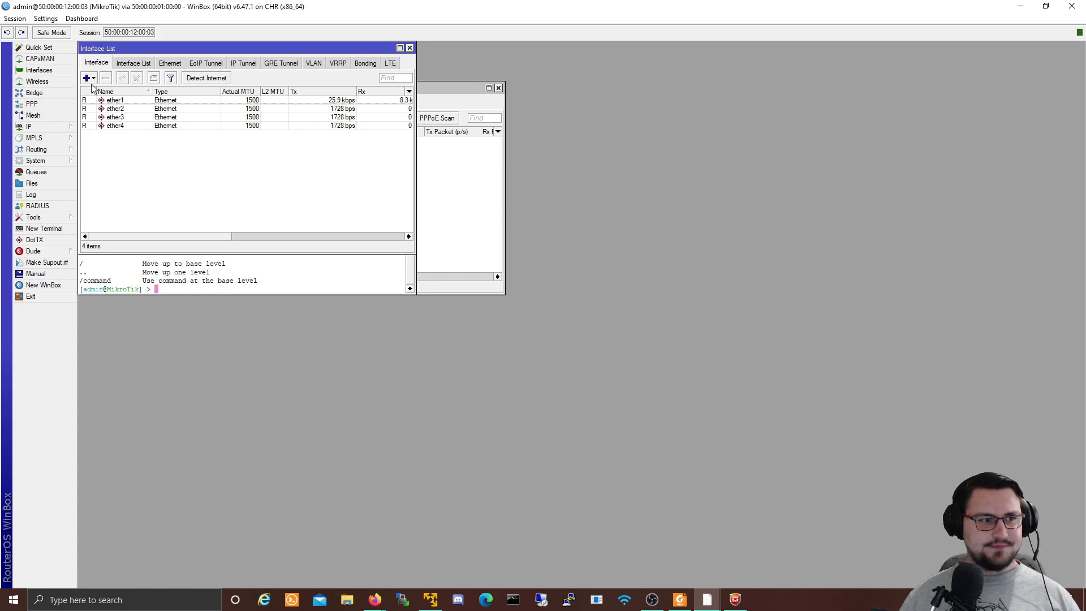
Step: Create a new PPPoE client interface bound to ether1
left_click(88, 78)
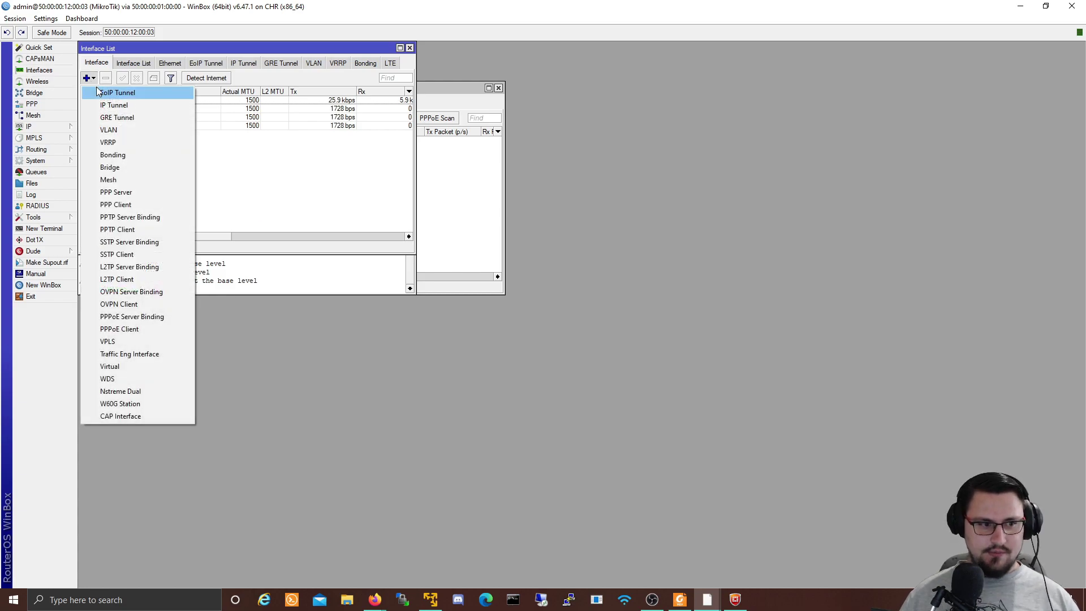
left_click(134, 331)
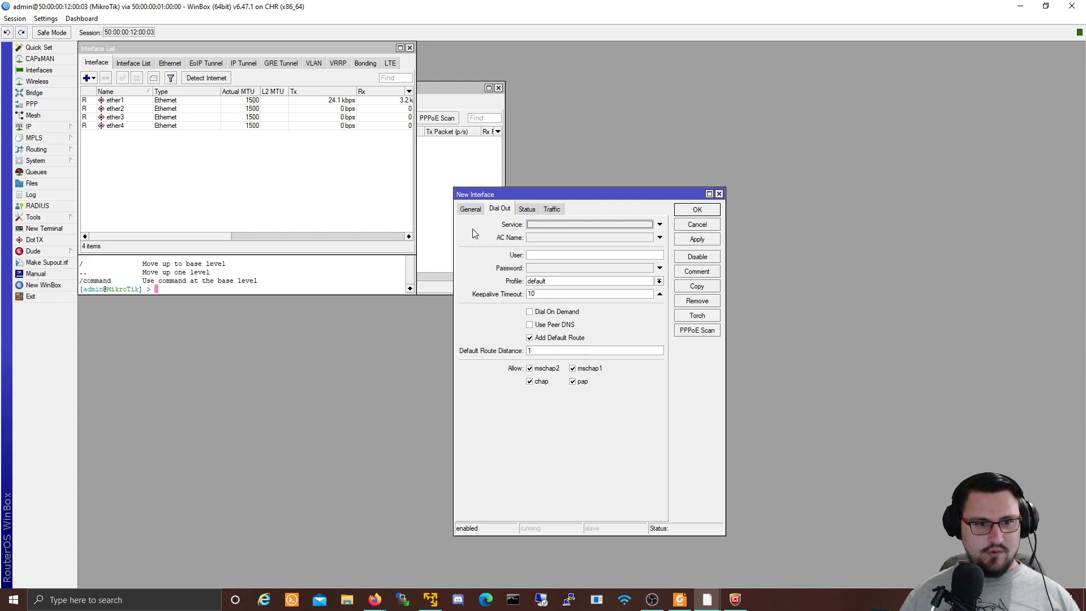
left_click(471, 210)
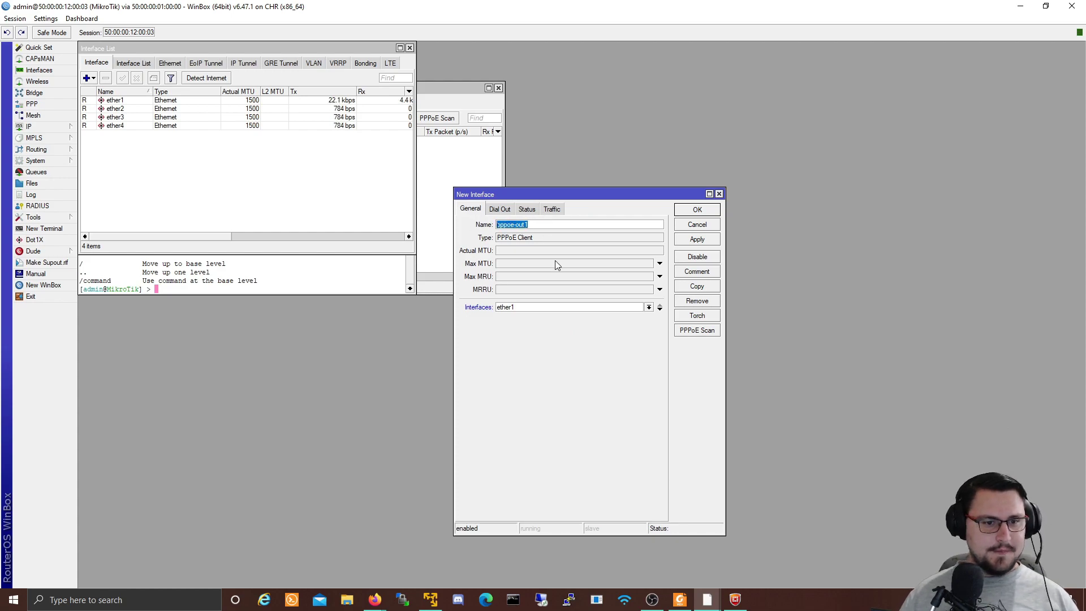
left_click(552, 307)
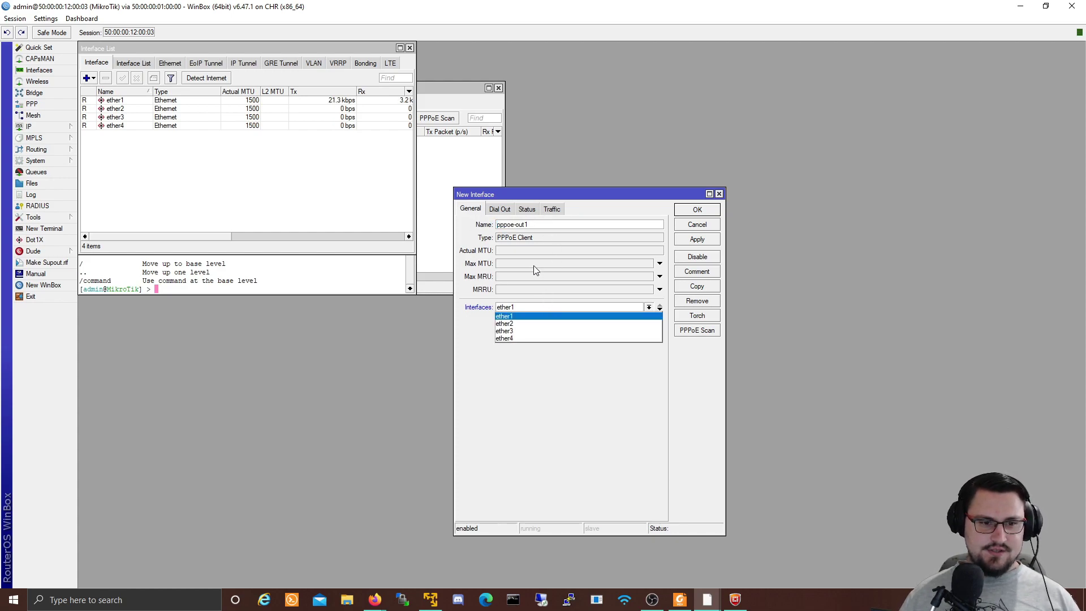
left_click(512, 317)
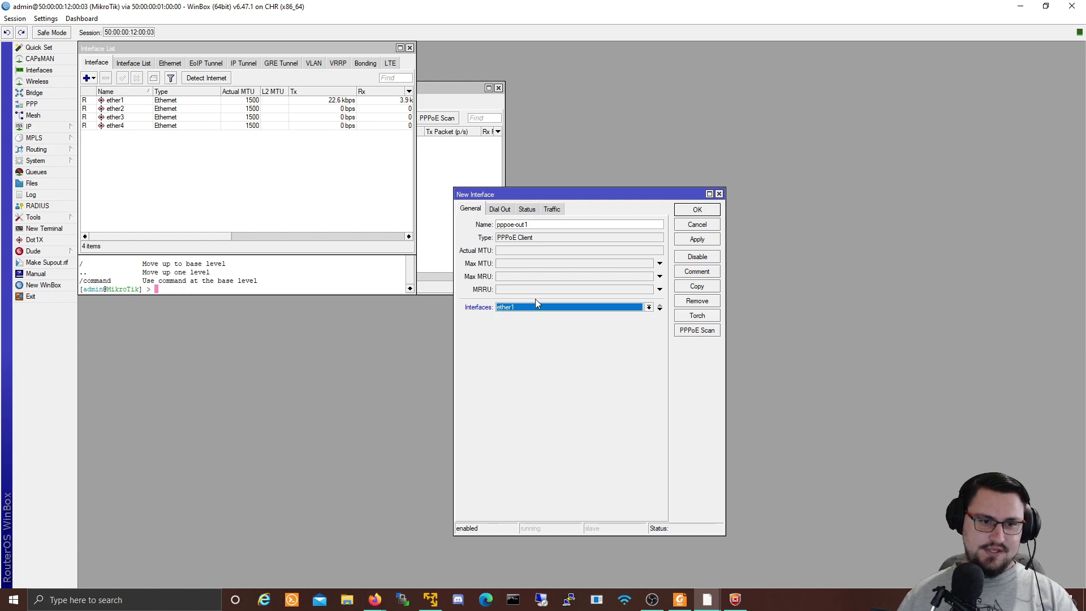
Step: Enter the subscriber's user name and password on Dial Out, keep the default profile, and apply
left_click(502, 210)
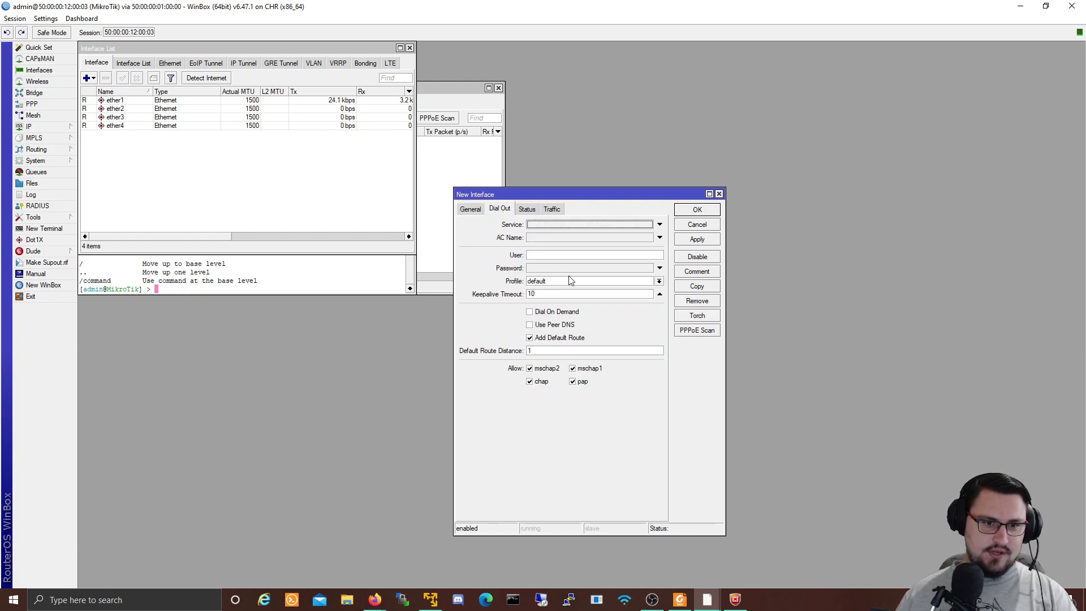
left_click(544, 254)
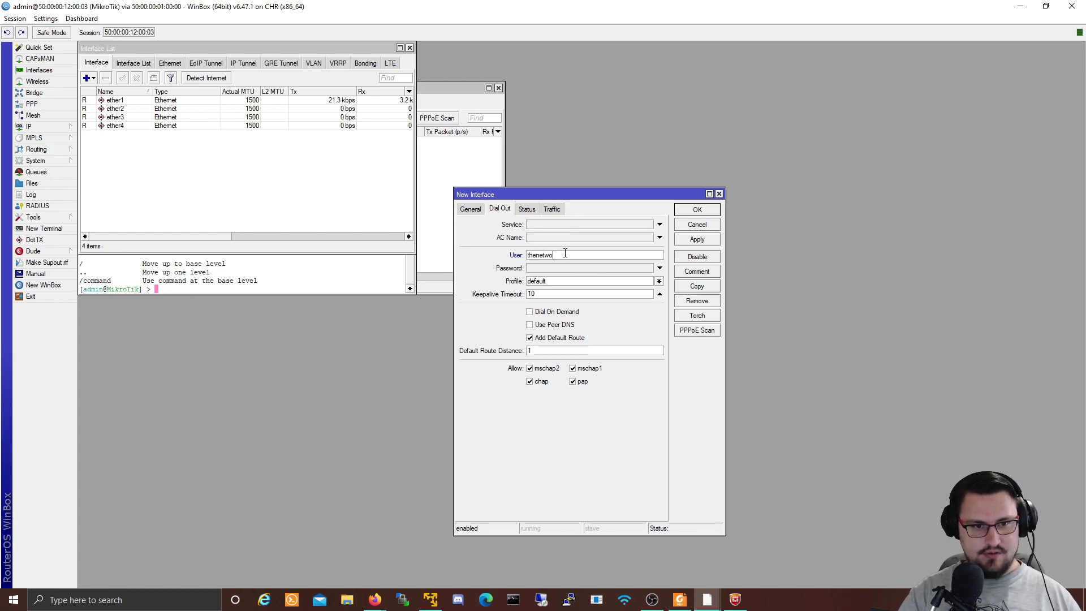
type("thenetw")
key("BackSpace")
key("BackSpace")
key("BackSpace")
key("BackSpace")
key("BackSpace")
key("BackSpace")
key("BackSpace")
type("n")
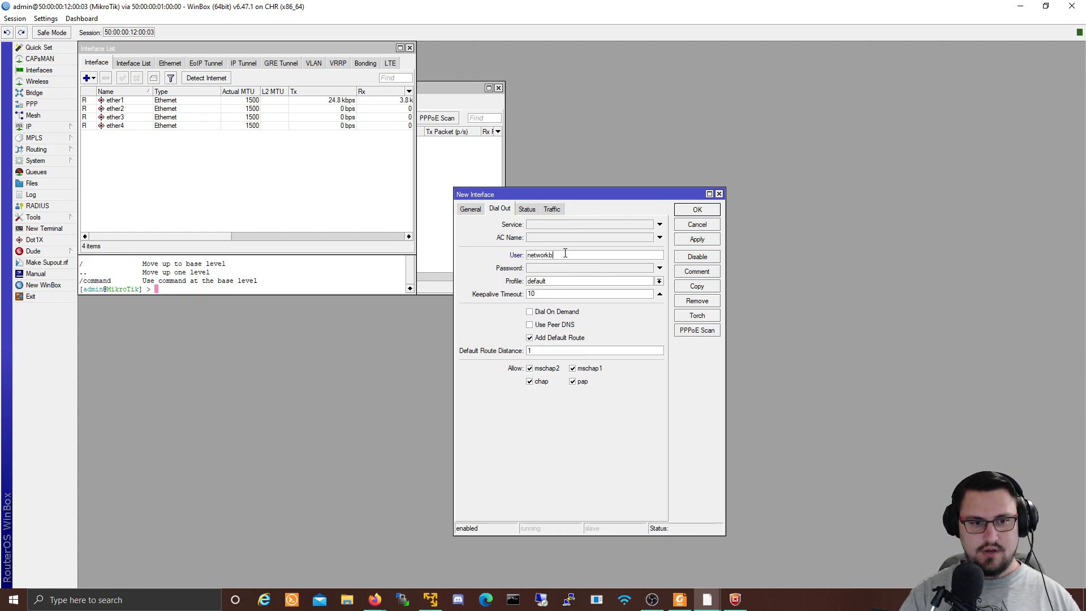
key("Tab")
type("123")
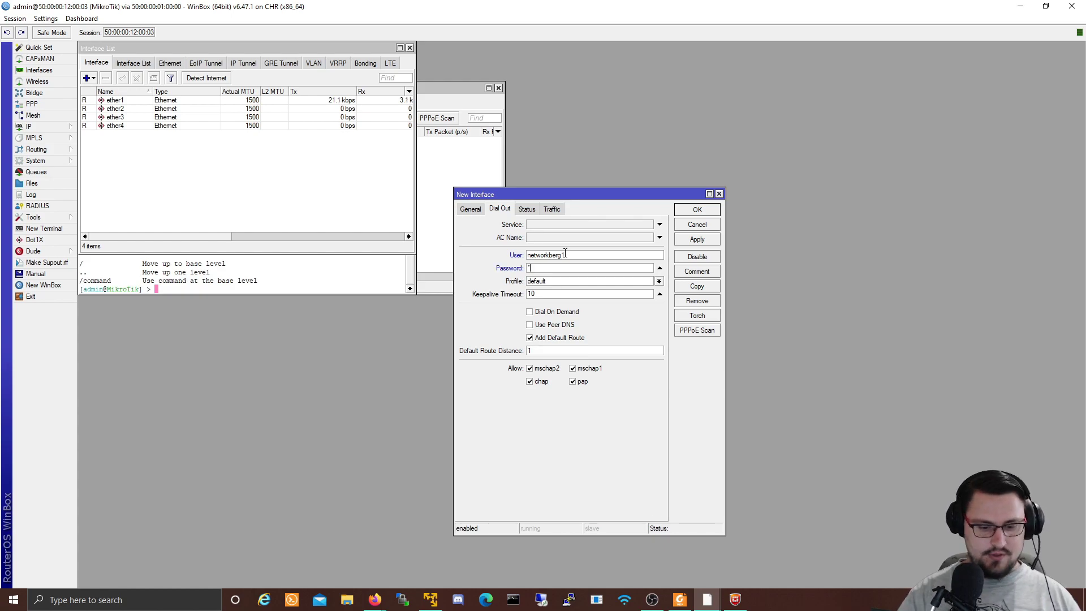
type("4567890")
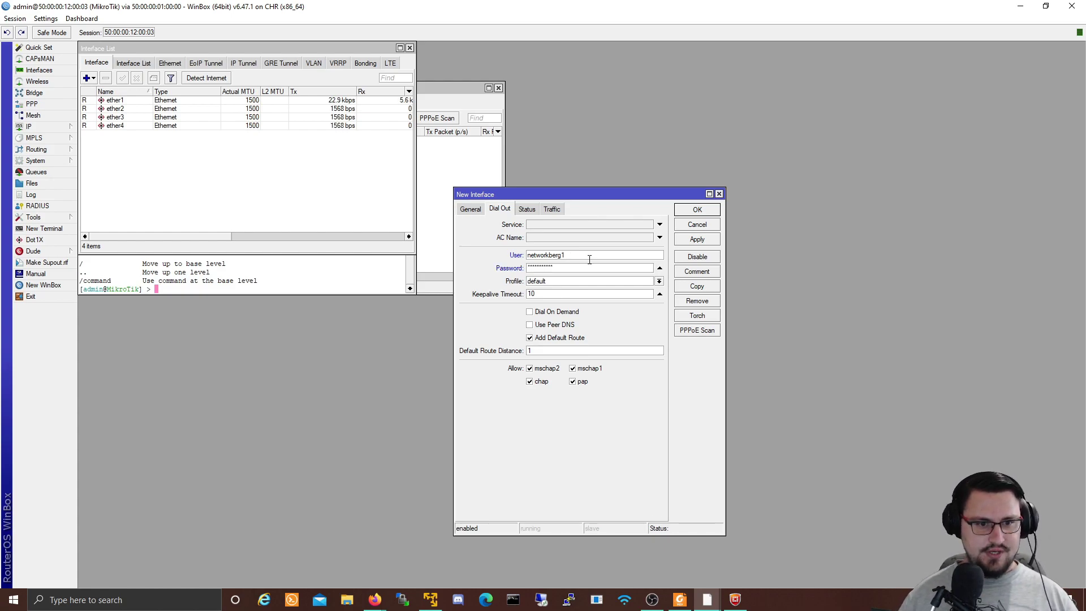
left_click(556, 282)
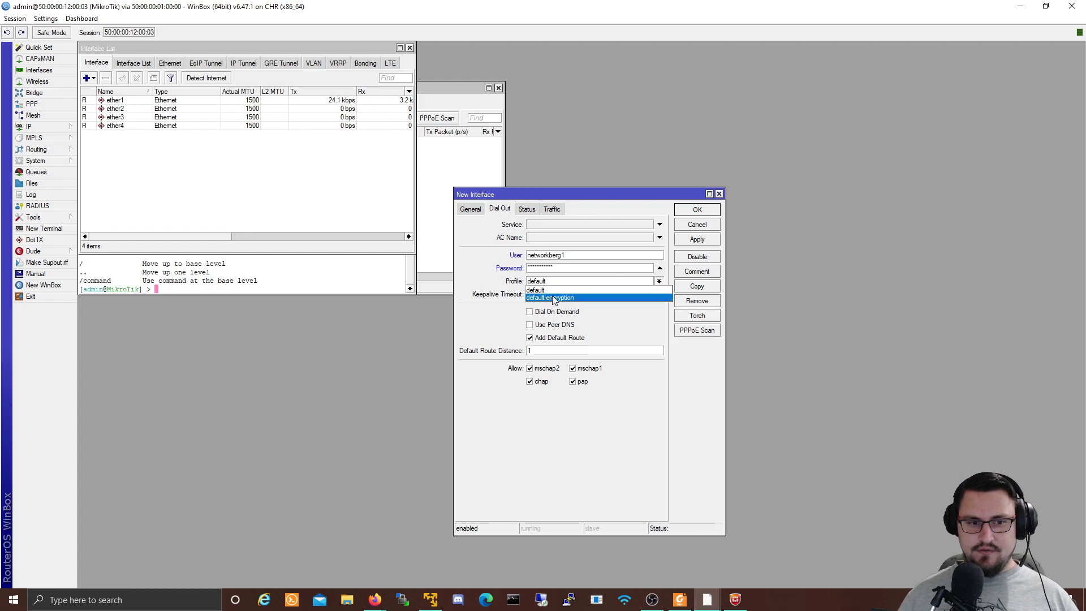
left_click(557, 290)
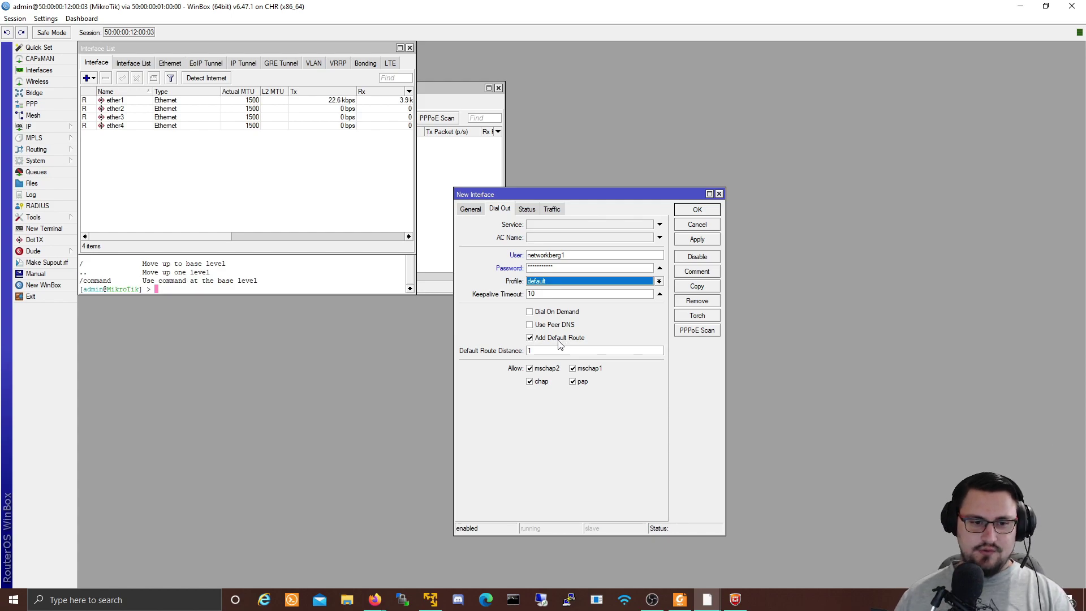
left_click(697, 242)
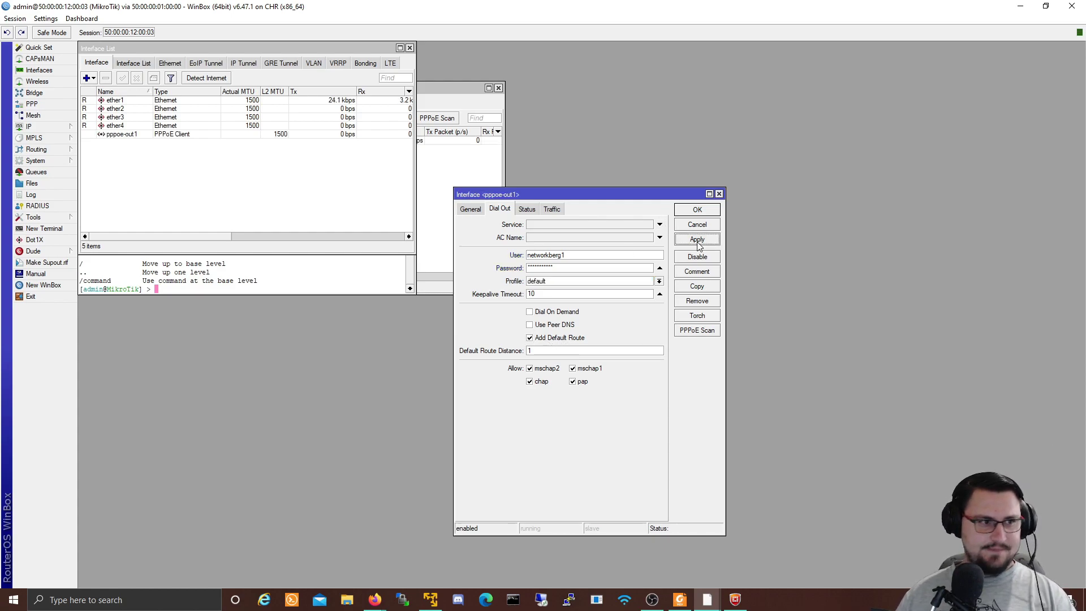
Step: Save the PPPoE client and confirm pppoe-out1 received the address 10.88.0.200
left_click(679, 211)
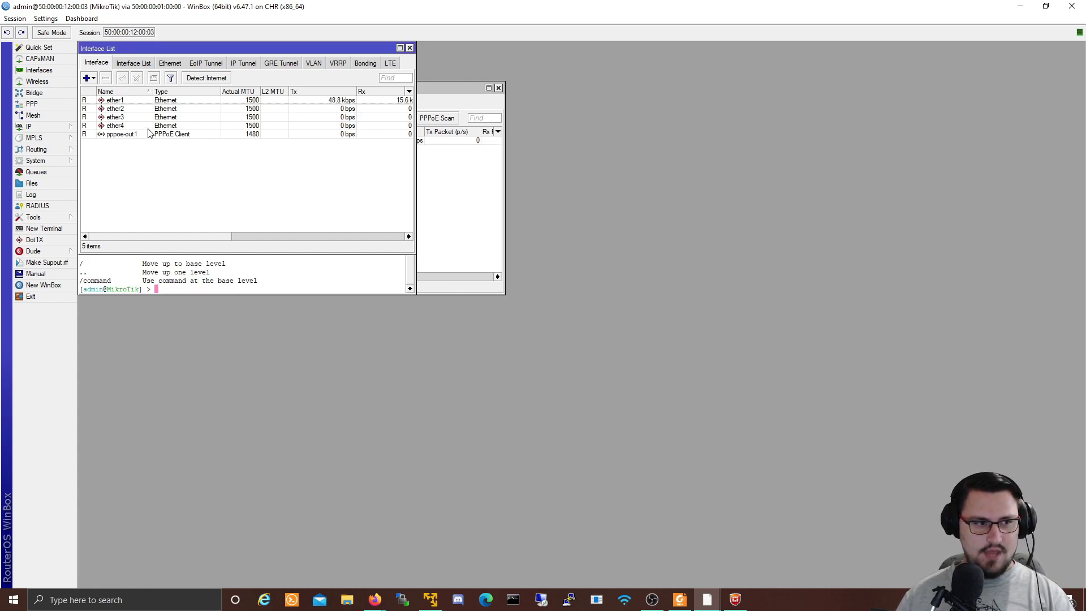
left_click(99, 136)
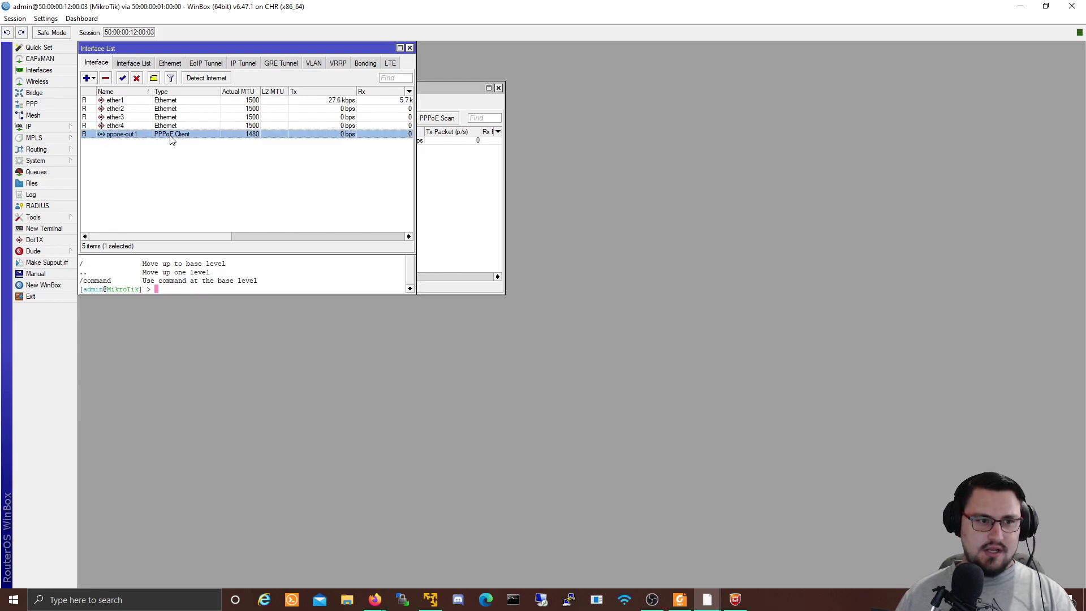
left_click_drag(188, 238, 111, 237)
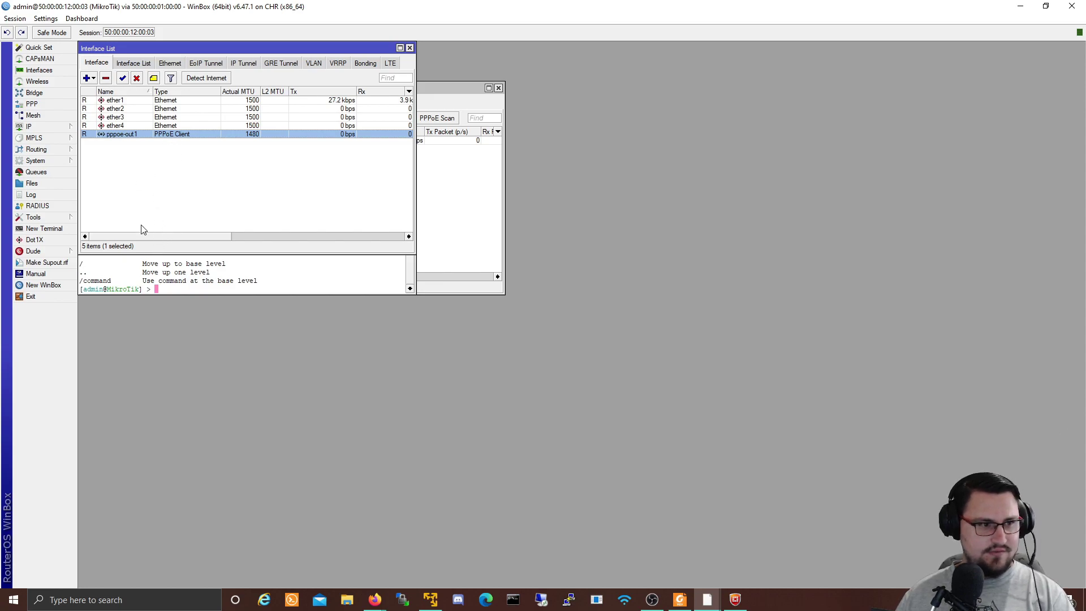
left_click(28, 127)
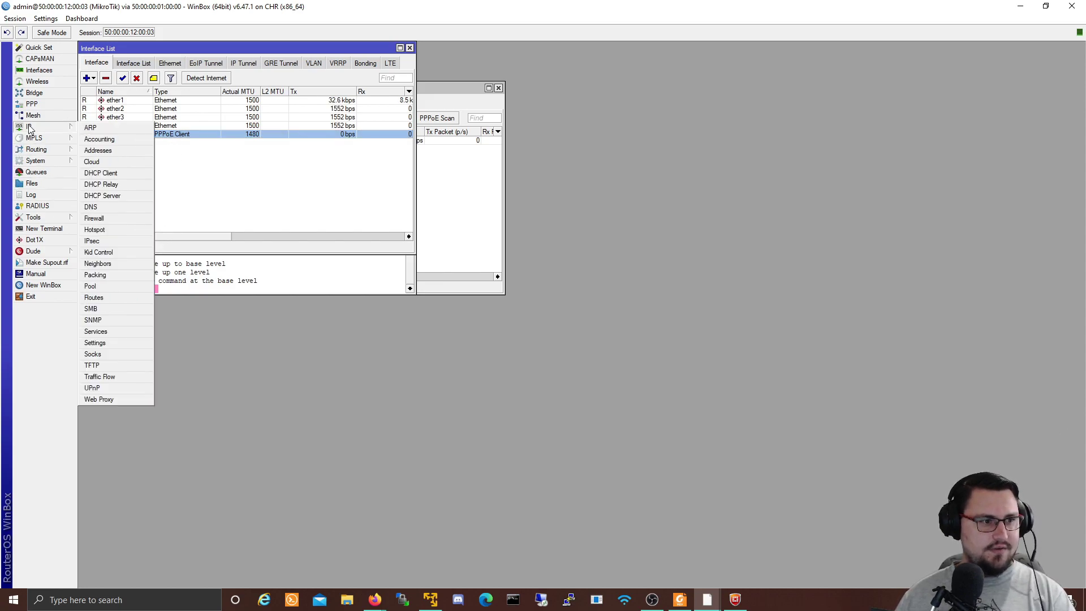
left_click(135, 149)
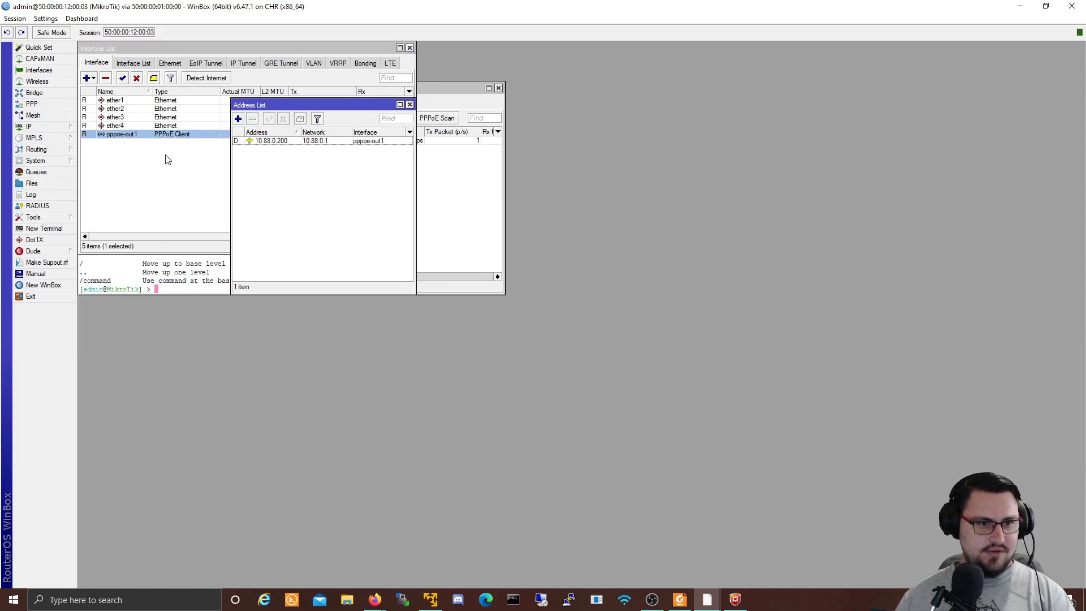
left_click(269, 144)
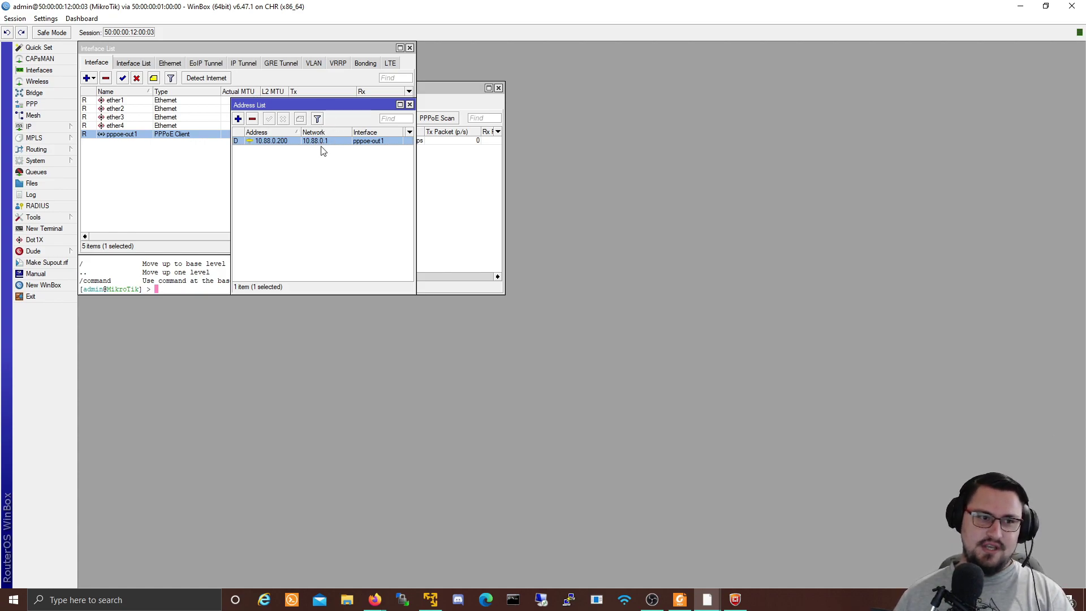
Step: Check the routing table for the 0.0.0.0/0 default route via the PPPoE link, then bring up DNS settings
left_click(56, 127)
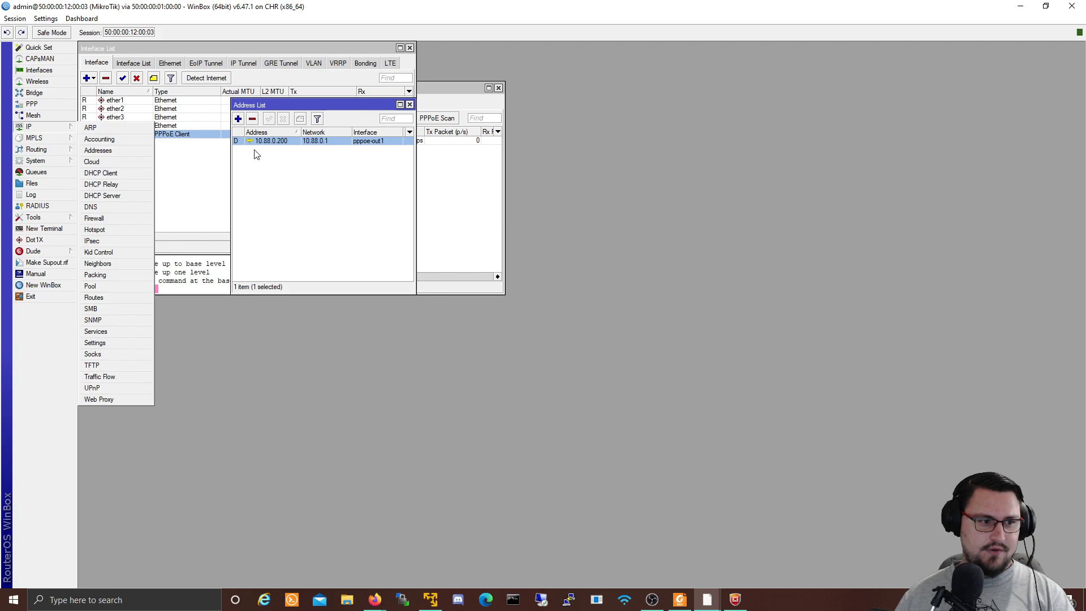
left_click(97, 297)
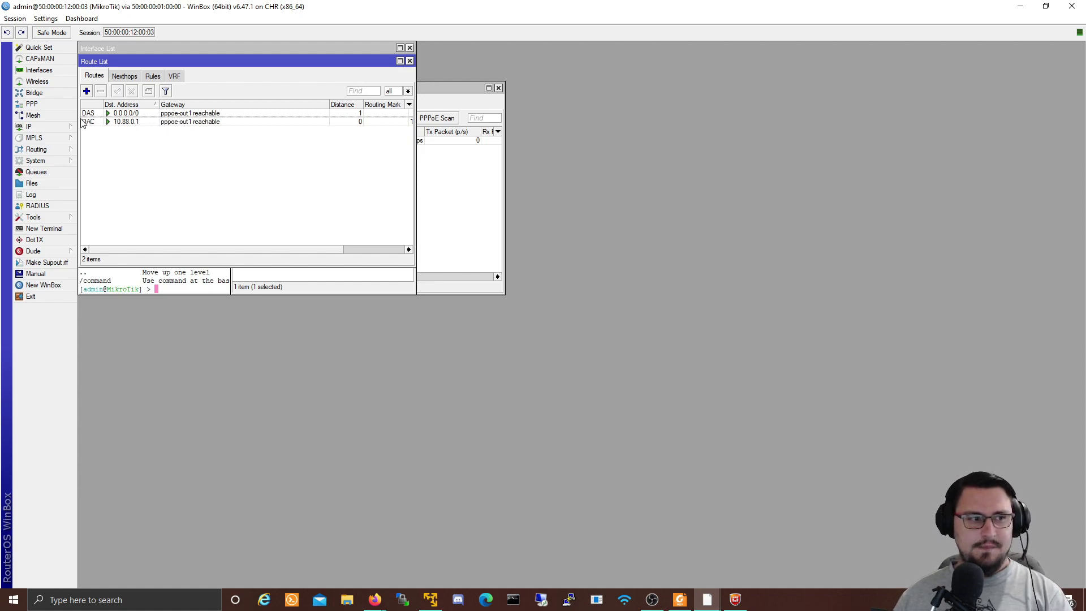
left_click(54, 127)
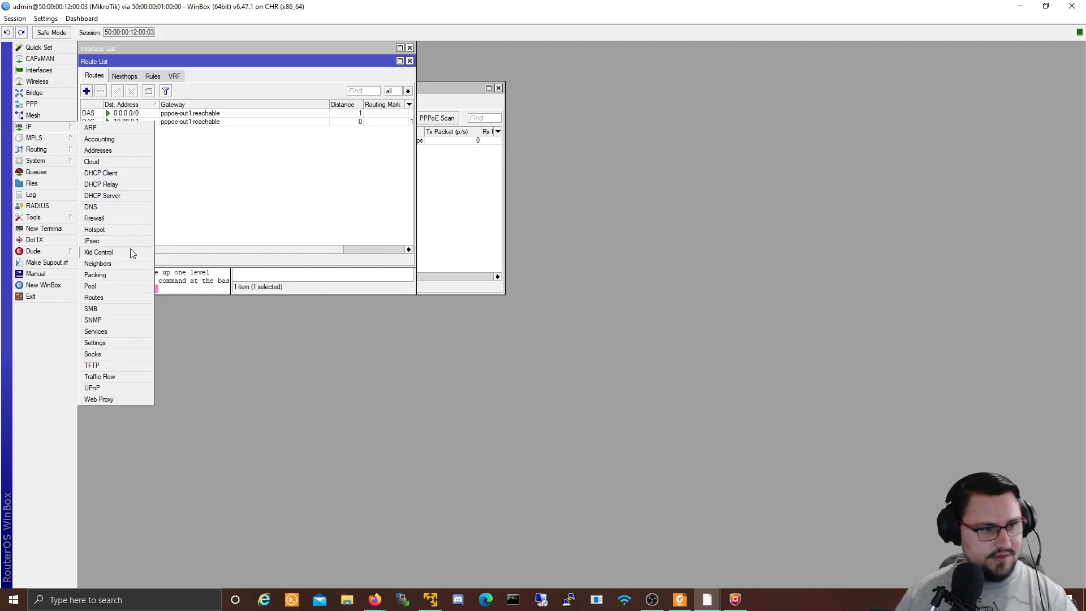
left_click(96, 207)
Step: Set the router's DNS server to 8.8.8.8
left_click(580, 229)
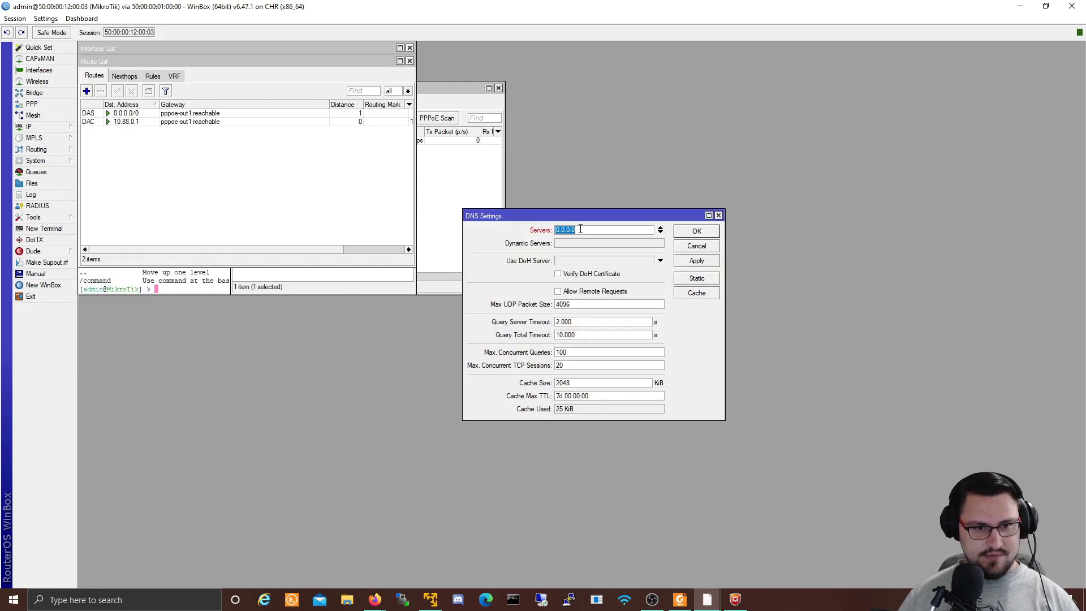
type("8.8.8.8")
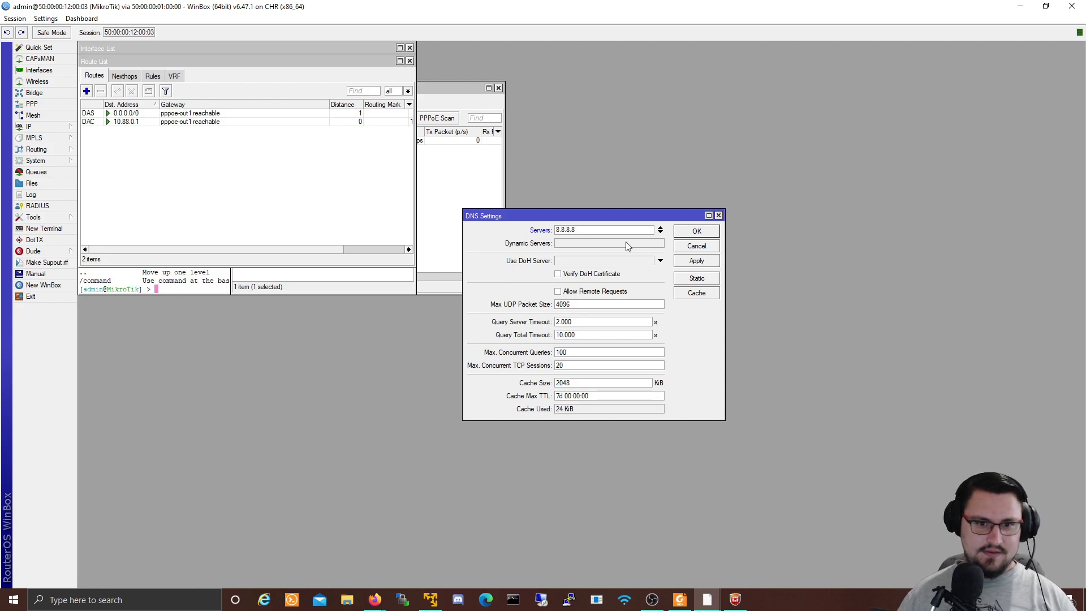
left_click(692, 233)
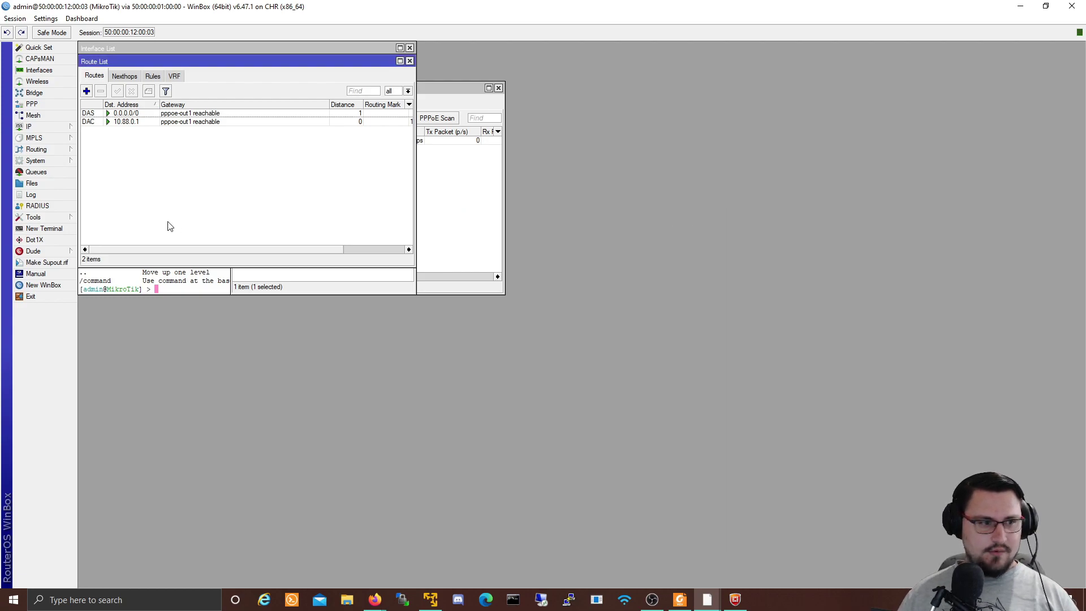
left_click(26, 229)
type("ping www.google.com")
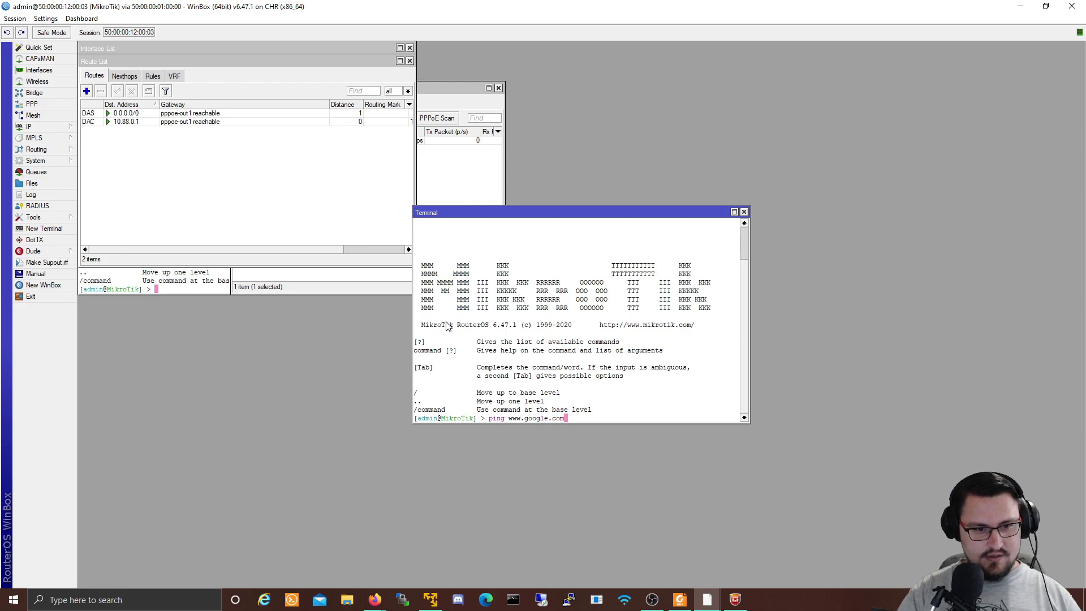
key("Return")
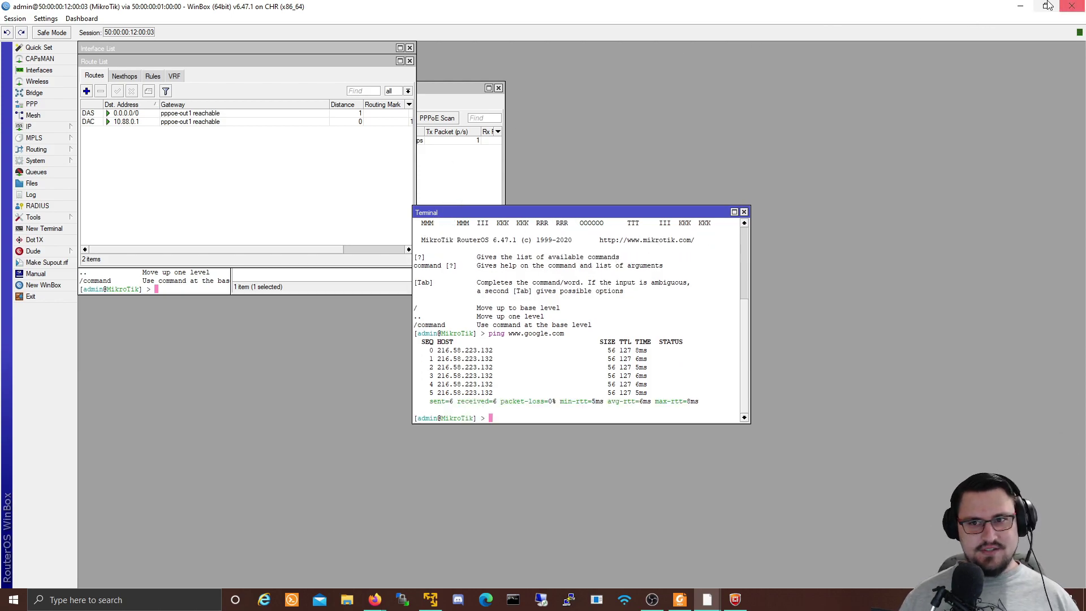
left_click(1020, 6)
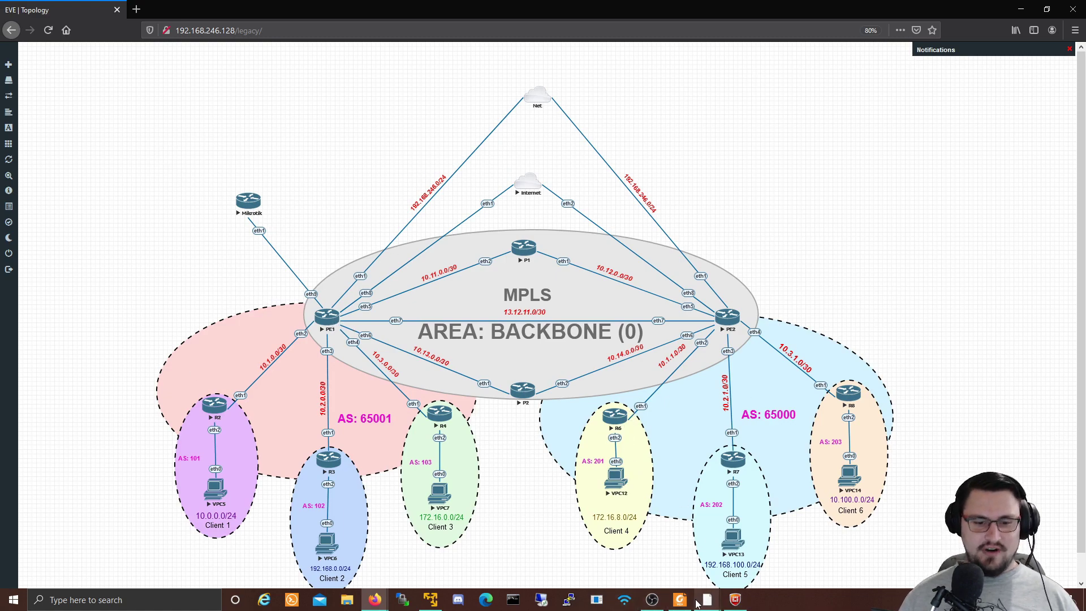
Step: Connect WinBox to the PE1 router from the discovered neighbours
mouse_move(706, 601)
left_click(780, 538)
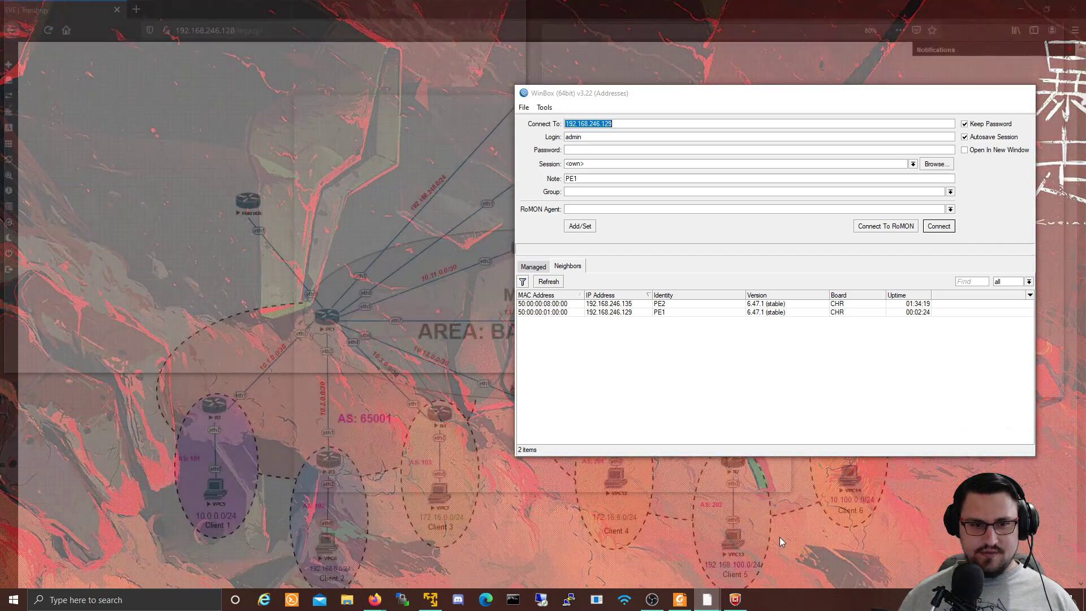
left_click(636, 314)
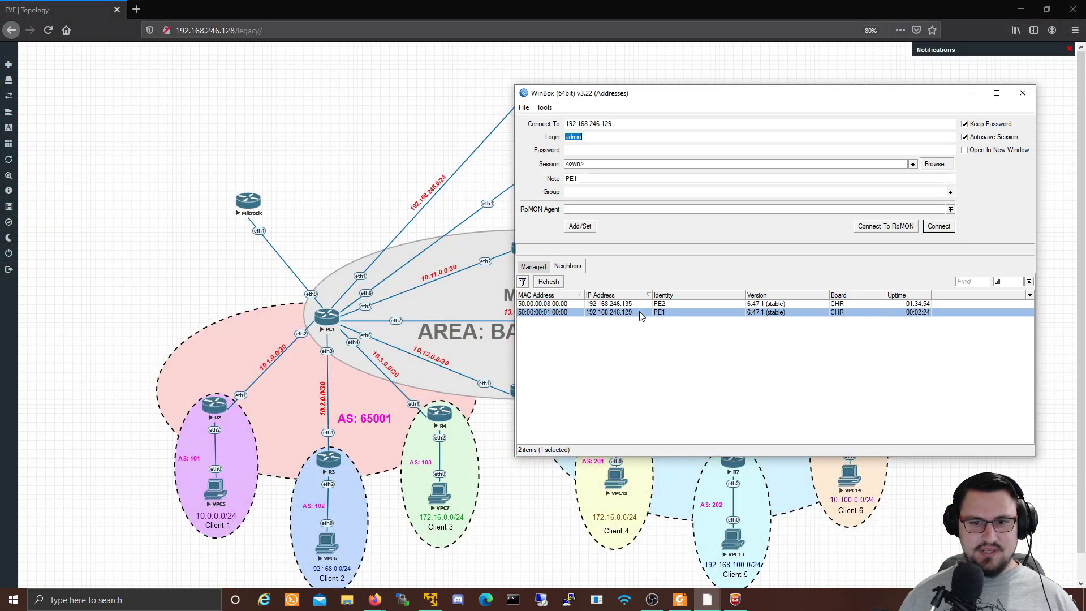
left_click(939, 226)
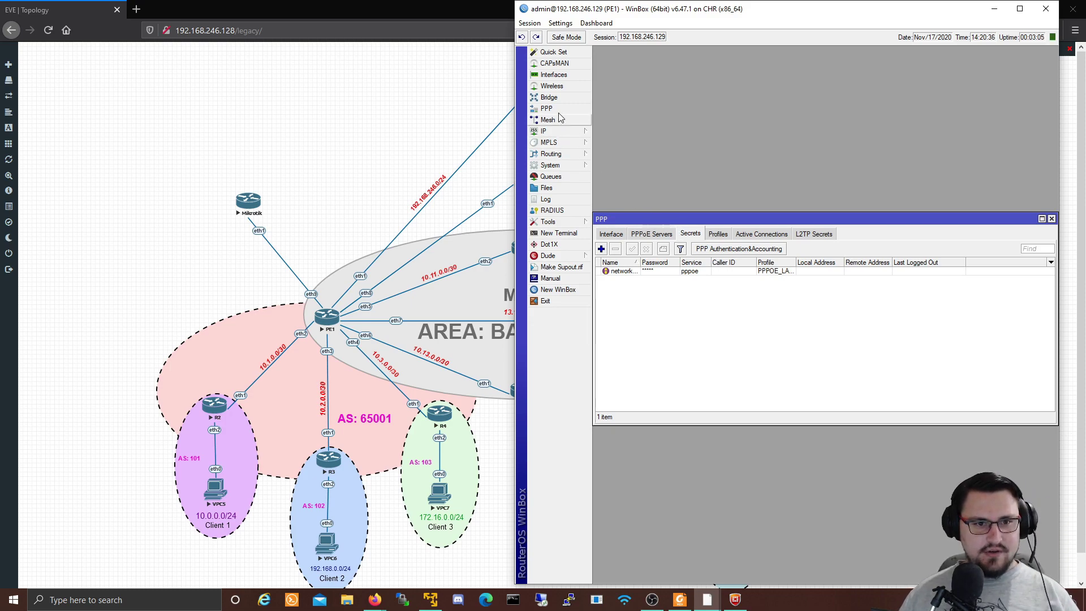
Step: Open PE1's PPPoE server binding and verify its status: local 10.88.0.1, remote 10.88.0.200, user and caller ID
left_click(621, 236)
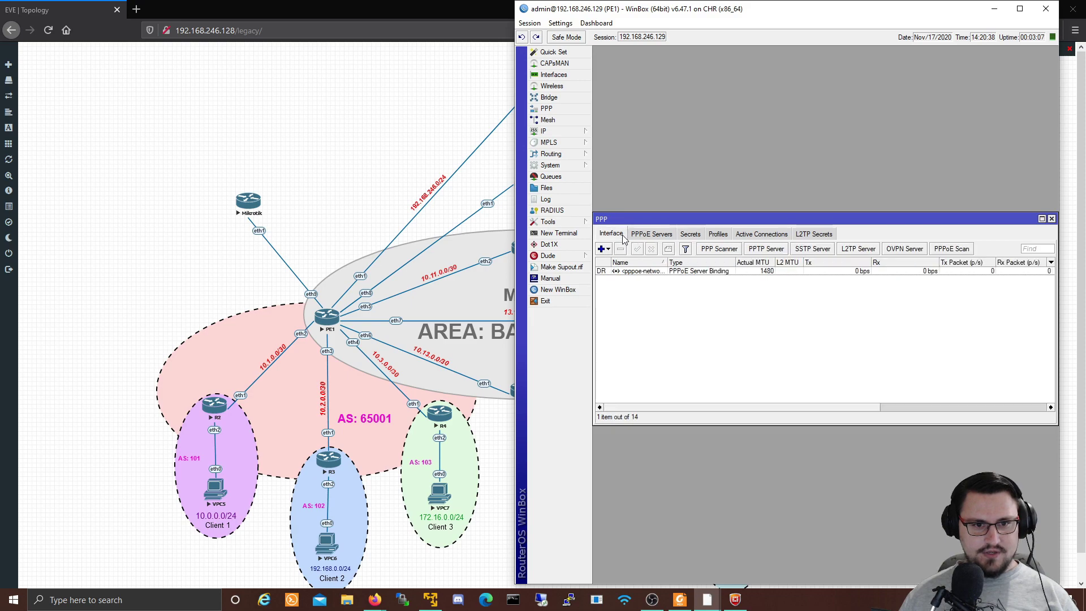
left_click(635, 274)
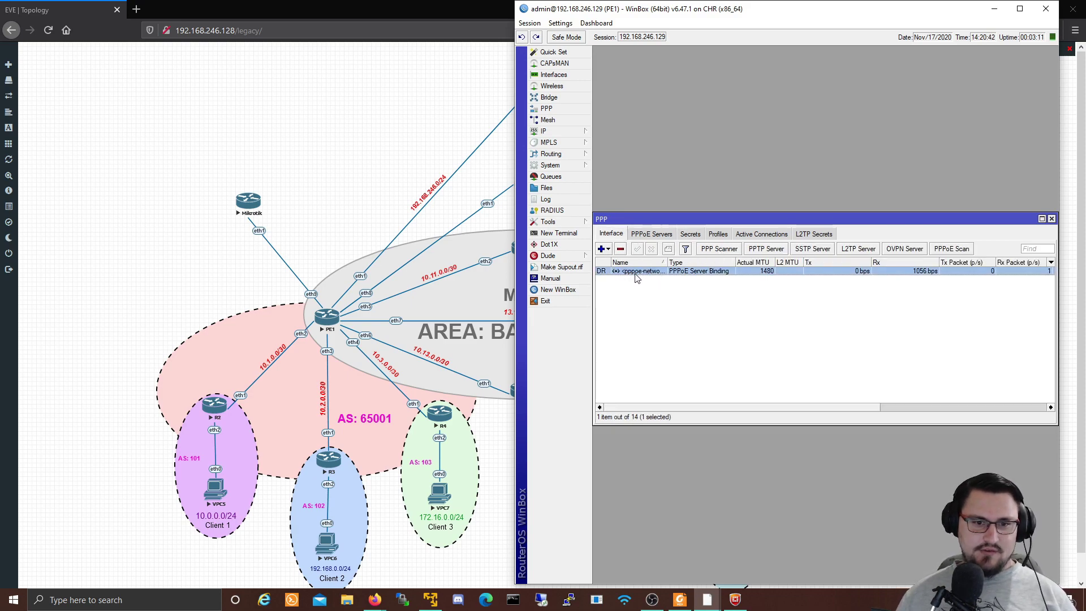
double_click(629, 276)
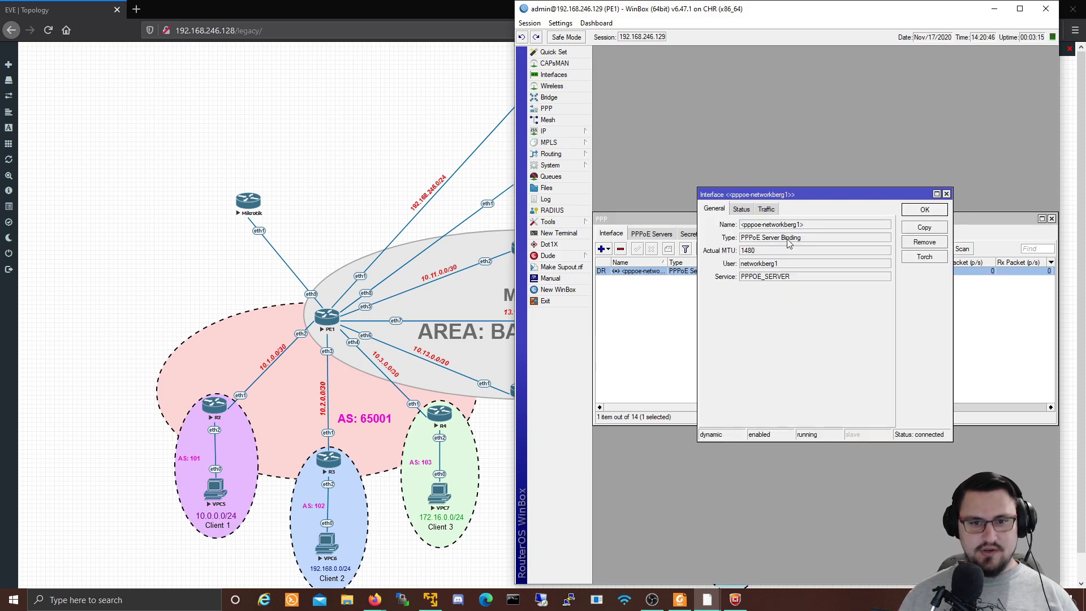
left_click(742, 210)
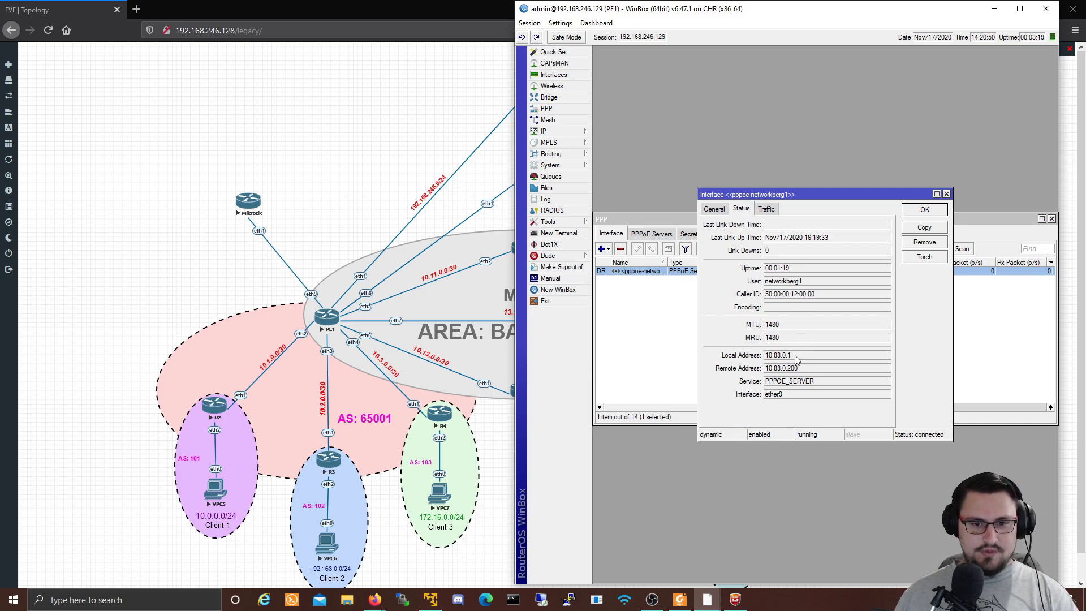
left_click_drag(799, 356, 742, 360)
left_click_drag(819, 376, 728, 376)
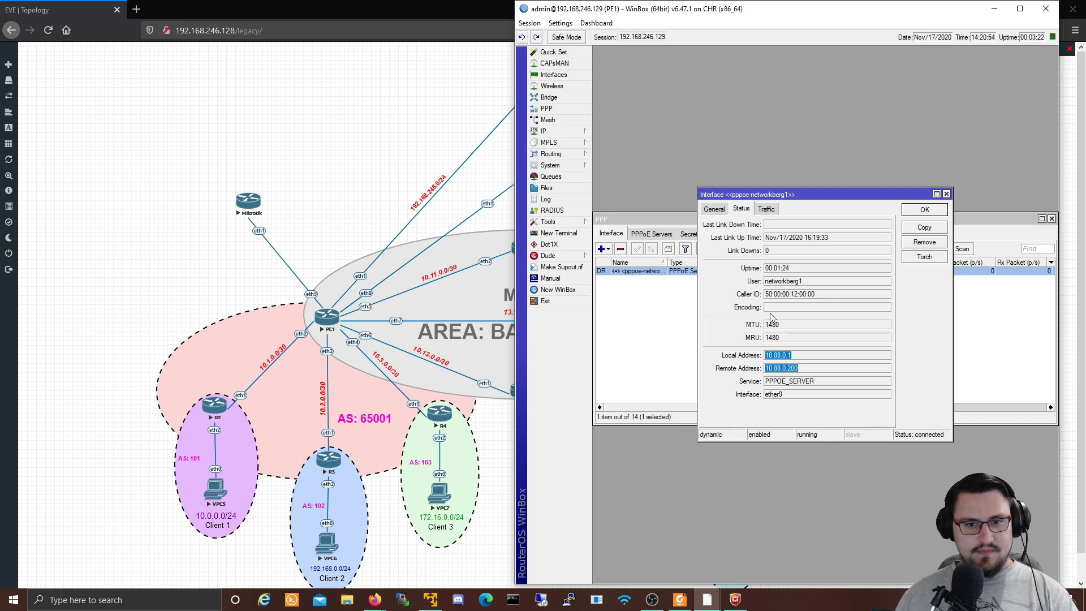
left_click_drag(821, 283, 738, 288)
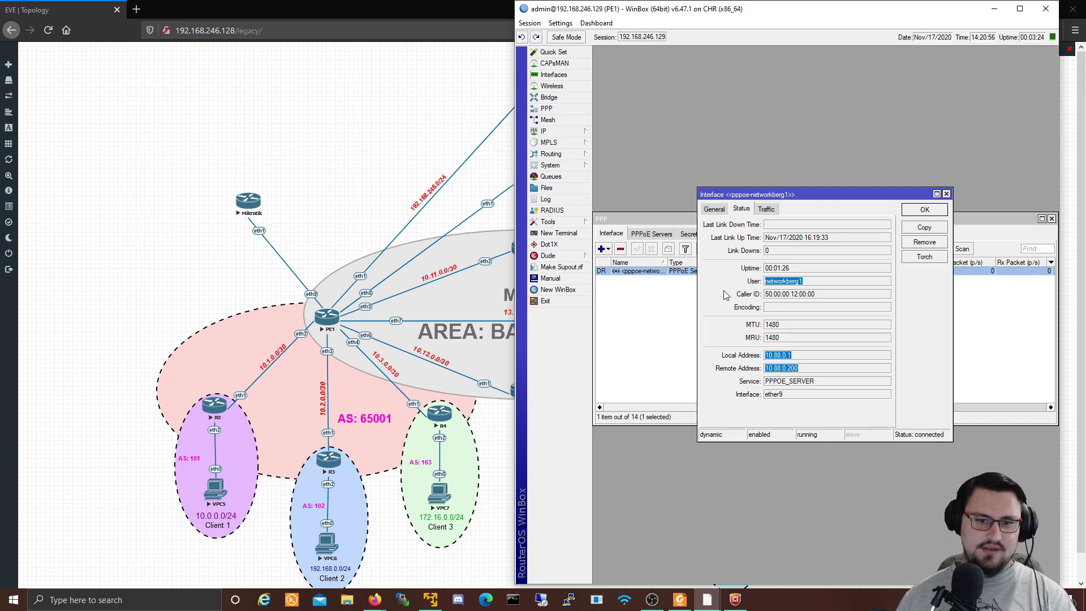
left_click_drag(835, 295, 756, 300)
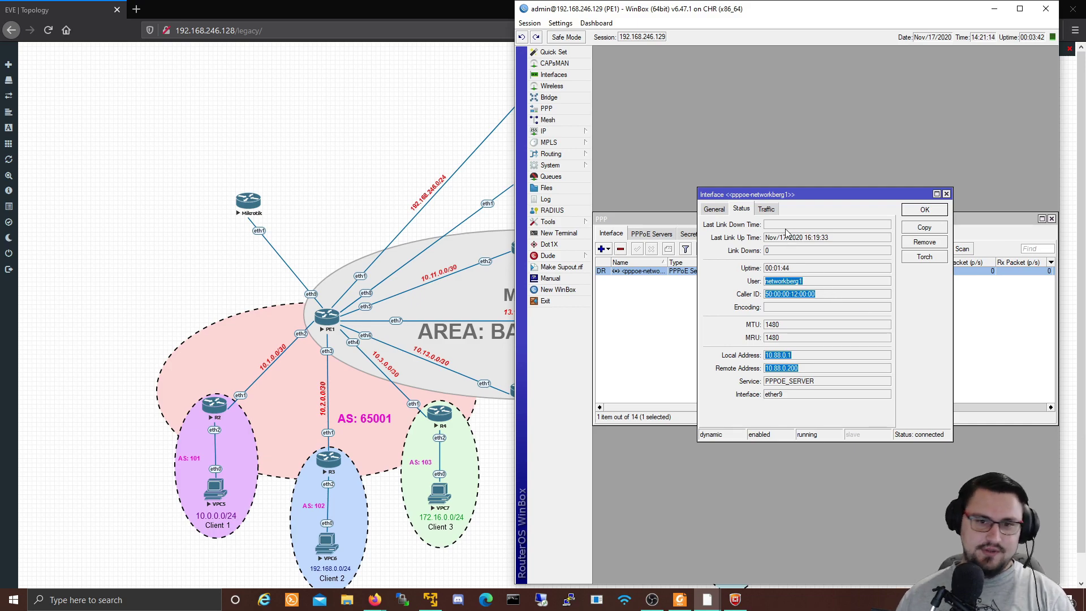
Step: Check the binding's traffic counters, close it, and return to the EVE topology
left_click(766, 209)
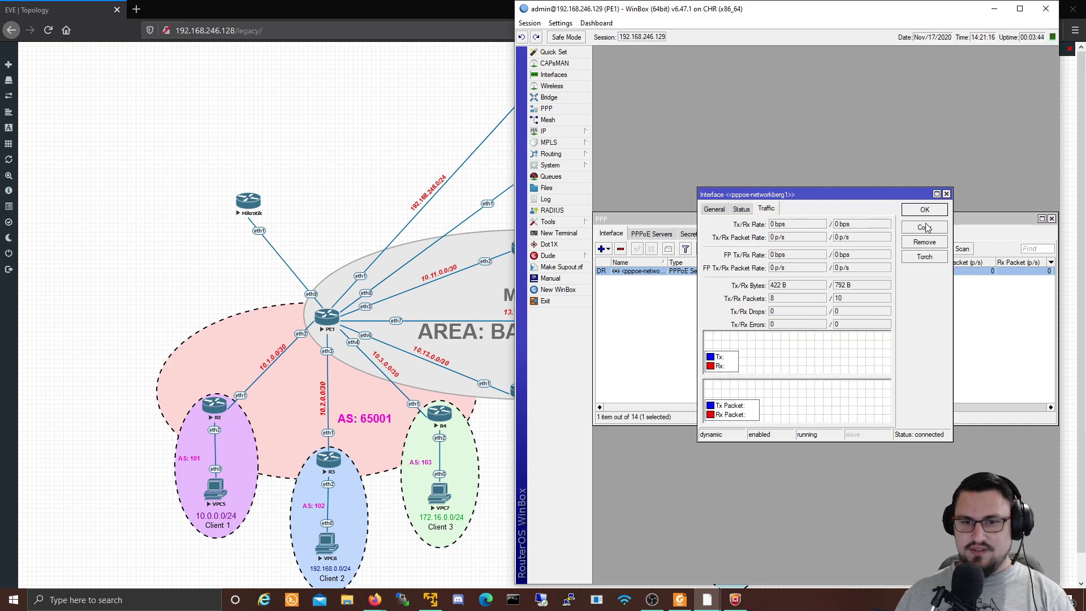
left_click(946, 194)
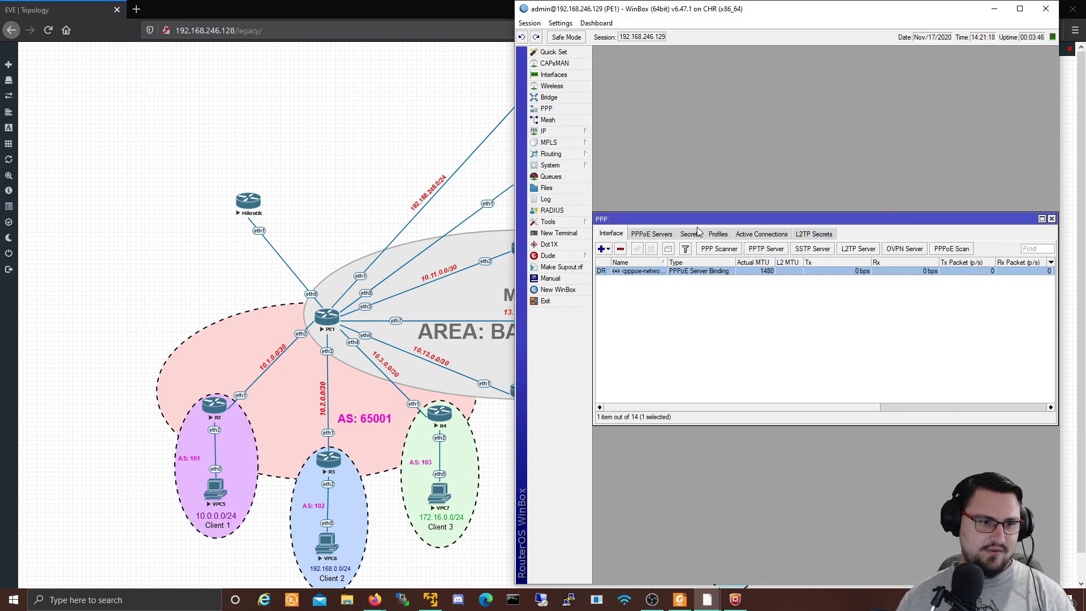
left_click(372, 204)
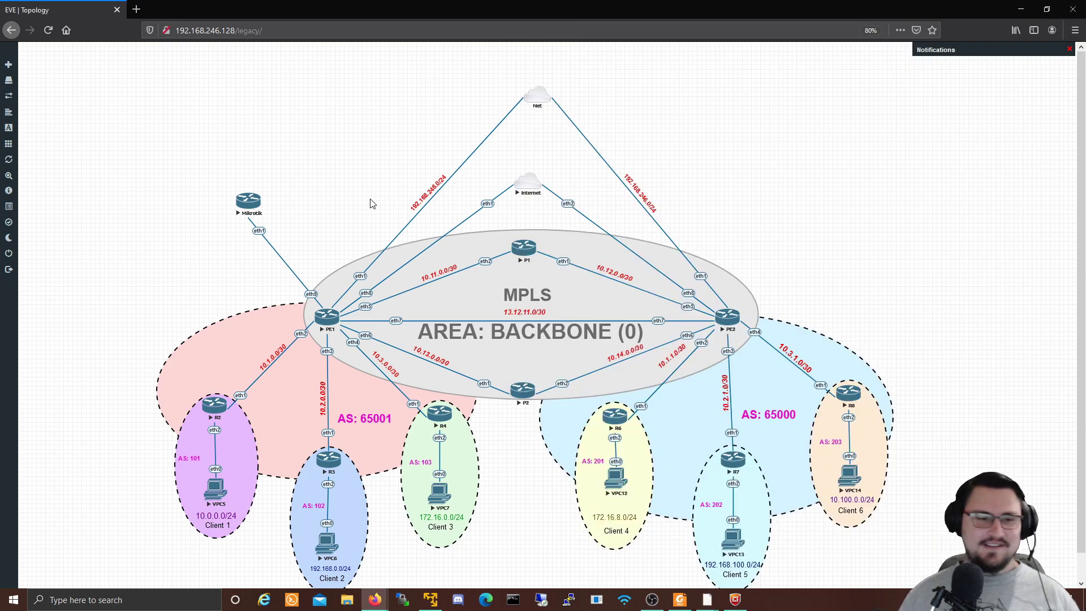